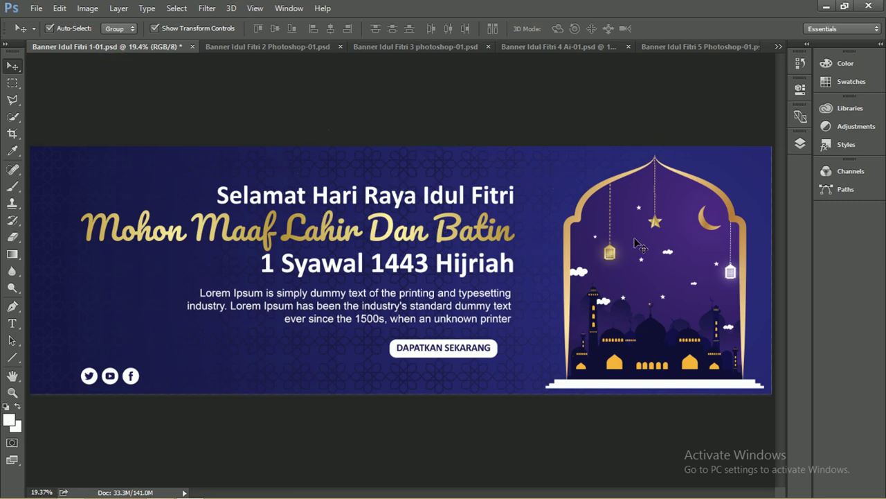
click(251, 49)
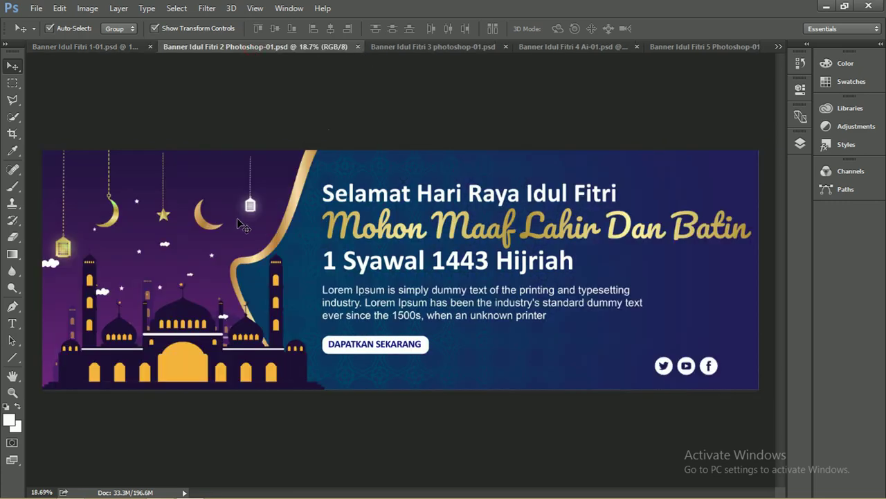
click(389, 48)
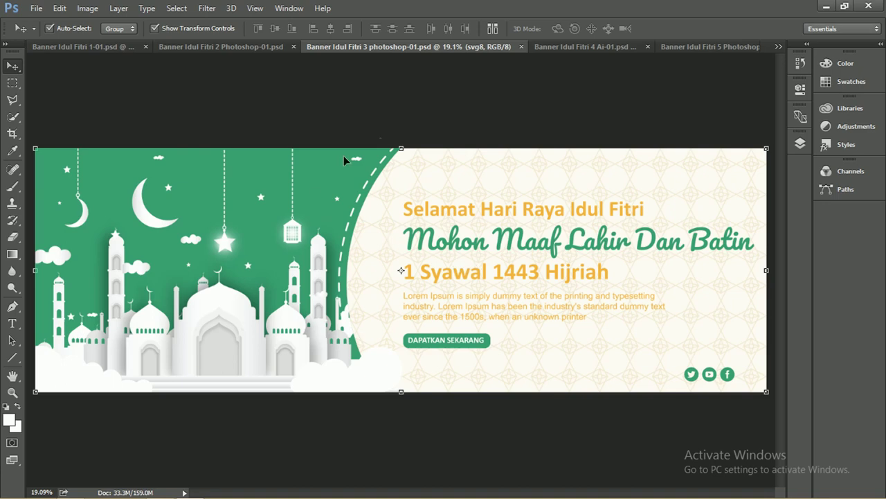
click(569, 50)
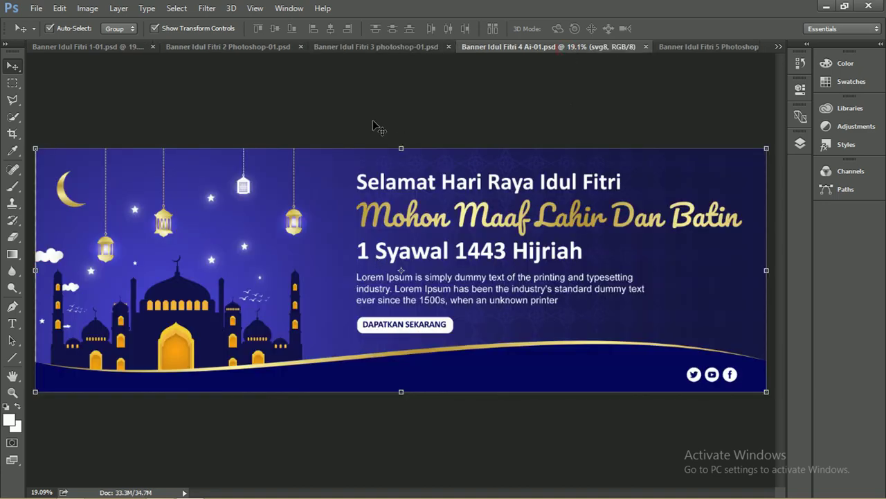
click(709, 48)
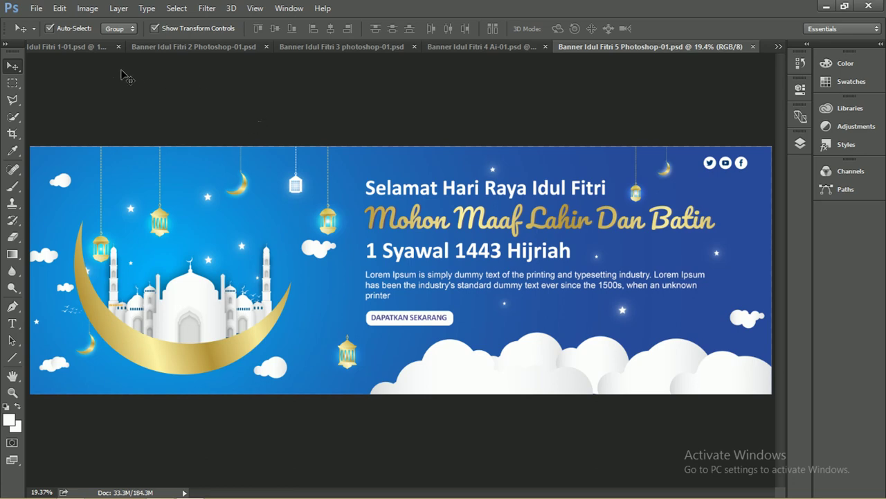
click(91, 50)
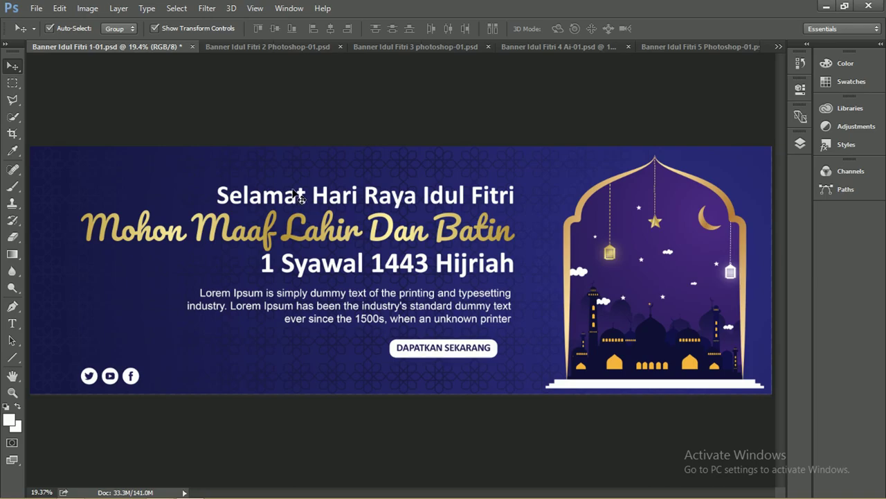
Step: Zoom in around the Selamat headline of Banner Idul Fitri 1 and return to the Move tool
key(z)
mouse_move(216, 183)
mouse_down()
mouse_move(386, 215)
mouse_move(206, 173)
mouse_move(263, 180)
mouse_move(226, 182)
mouse_move(233, 185)
mouse_up()
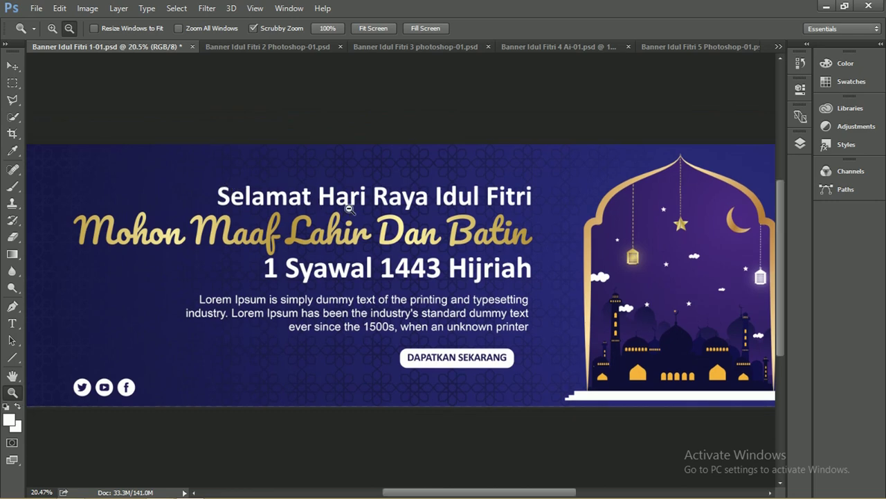
click(15, 67)
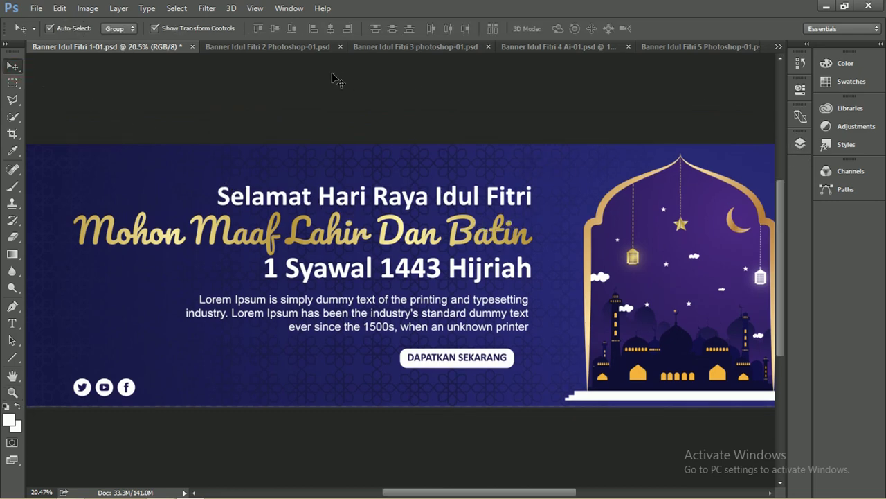
Step: Float the Layers panel by detaching its tab from the right dock
click(800, 144)
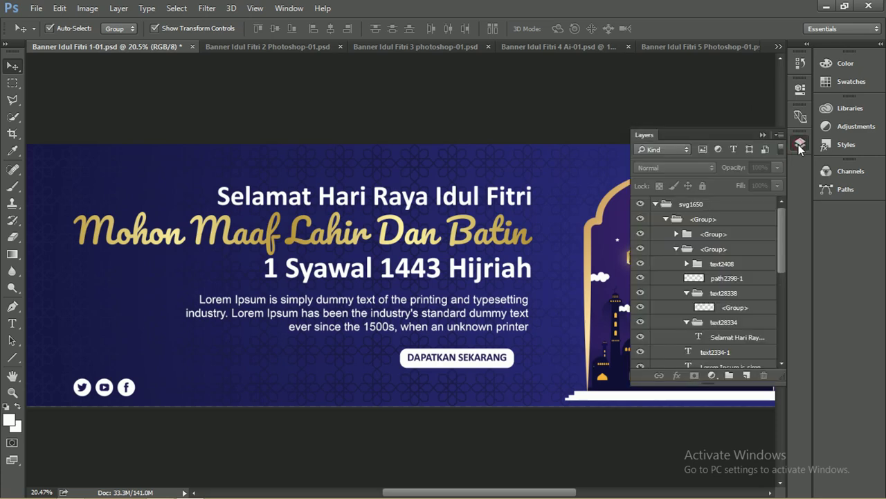
click(290, 8)
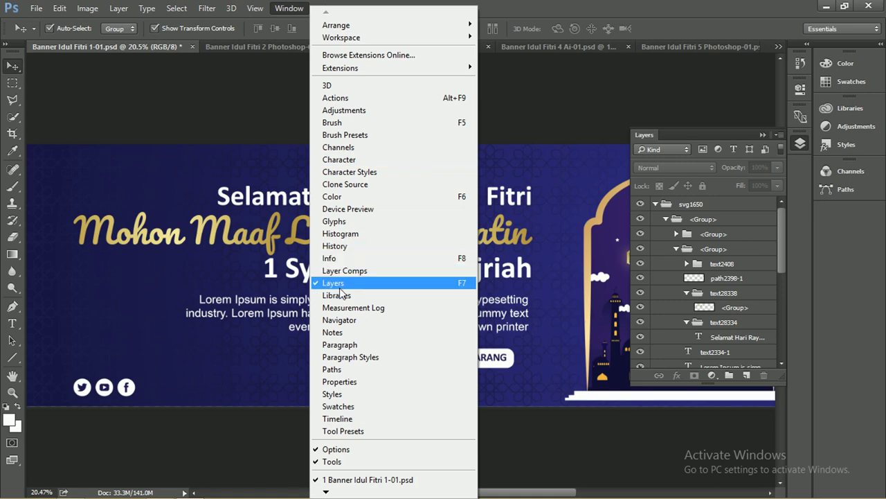
click(649, 133)
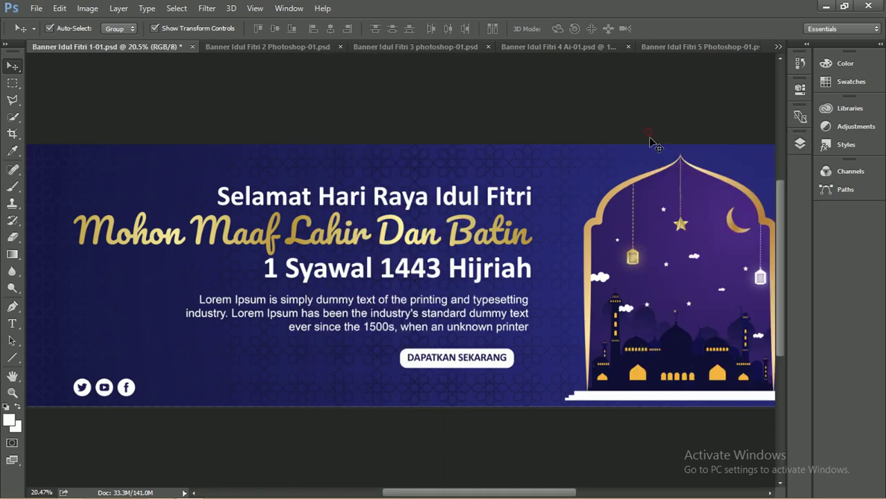
click(800, 144)
drag(647, 137, 593, 126)
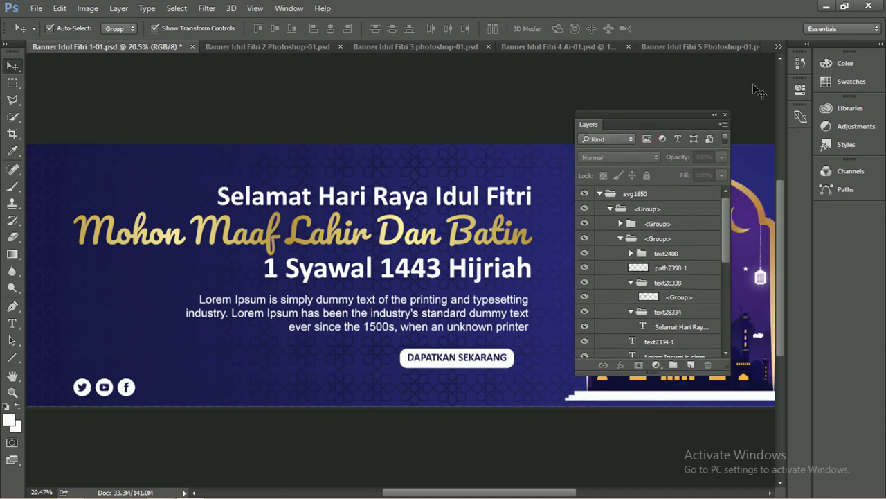
Step: Adjust the banner zoom, place the floating Layers panel beside it, and scroll to the bottom layers
key(ctrl+minus)
key(ctrl+minus)
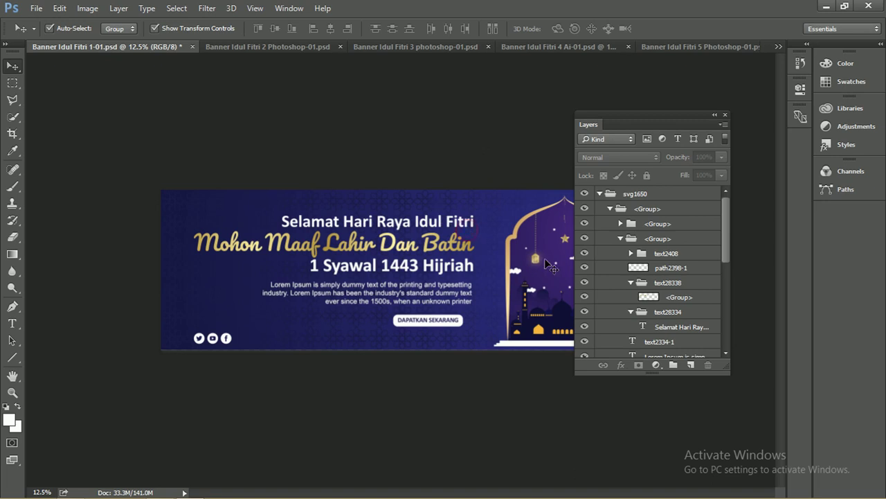
key(ctrl+plus)
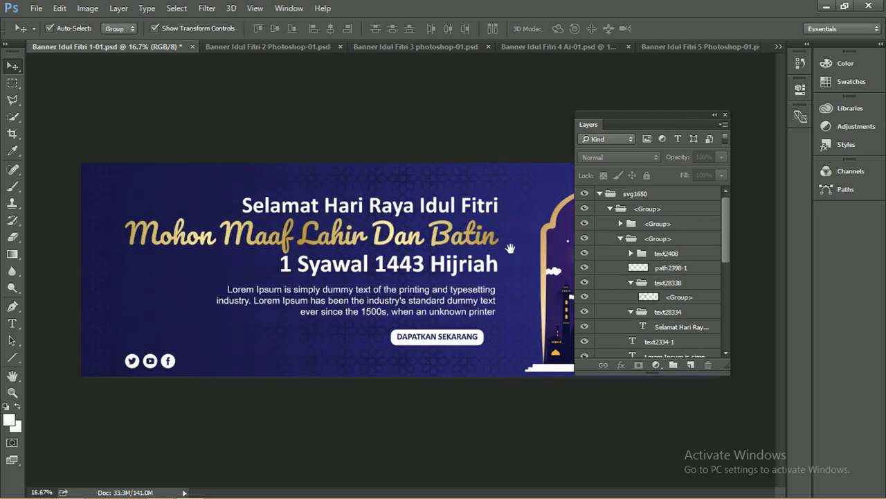
drag(666, 121, 714, 157)
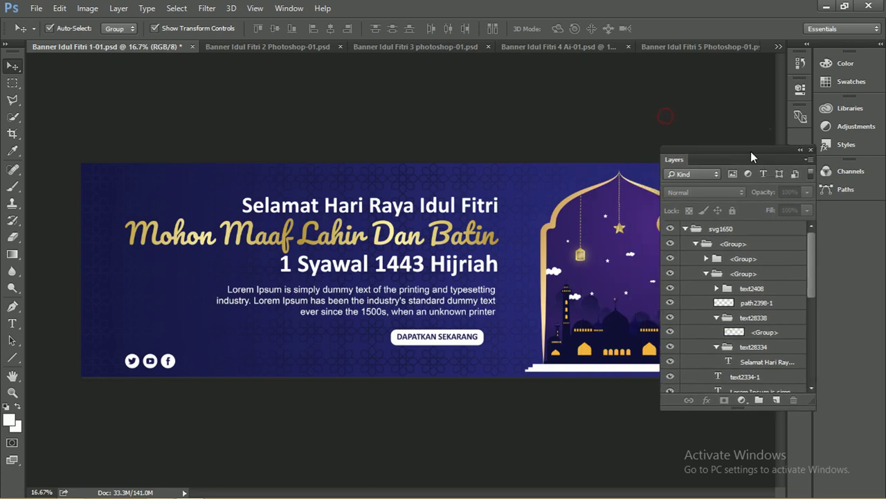
key(ctrl+plus)
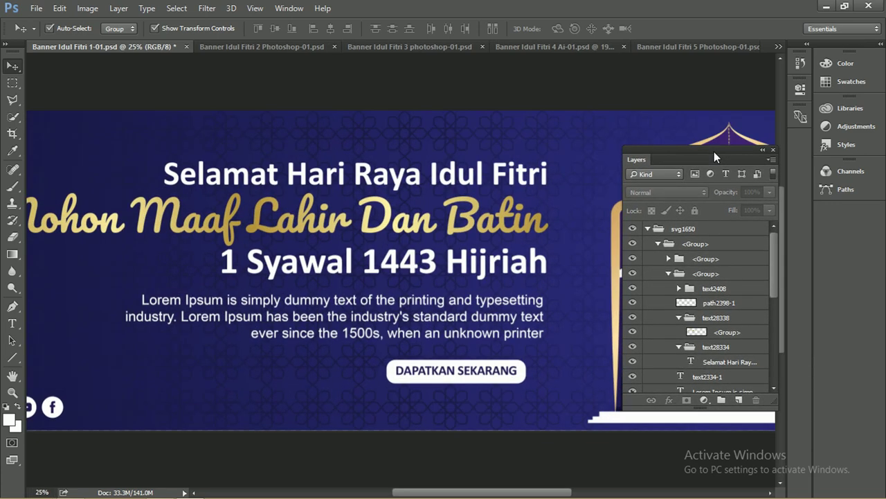
drag(697, 153, 396, 112)
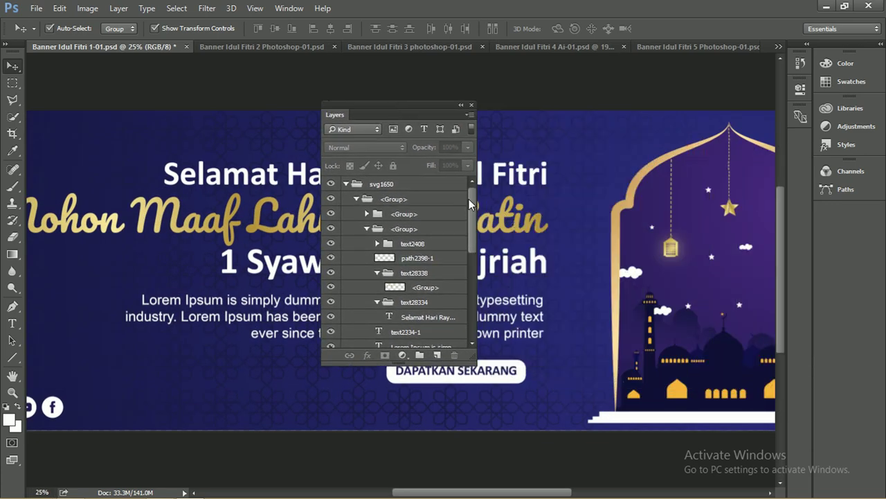
drag(469, 199, 464, 312)
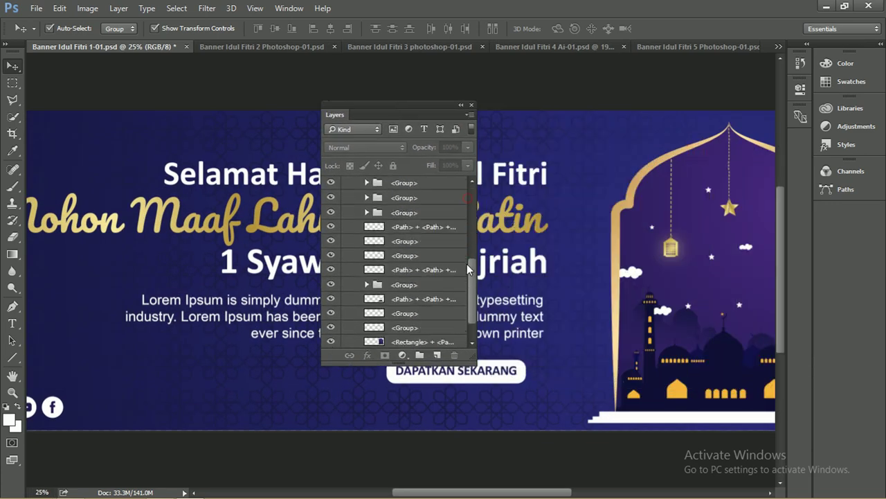
Step: Toggle visibility of the background Rectangle and patterned group layers to see what each shows
click(330, 341)
click(331, 341)
click(330, 326)
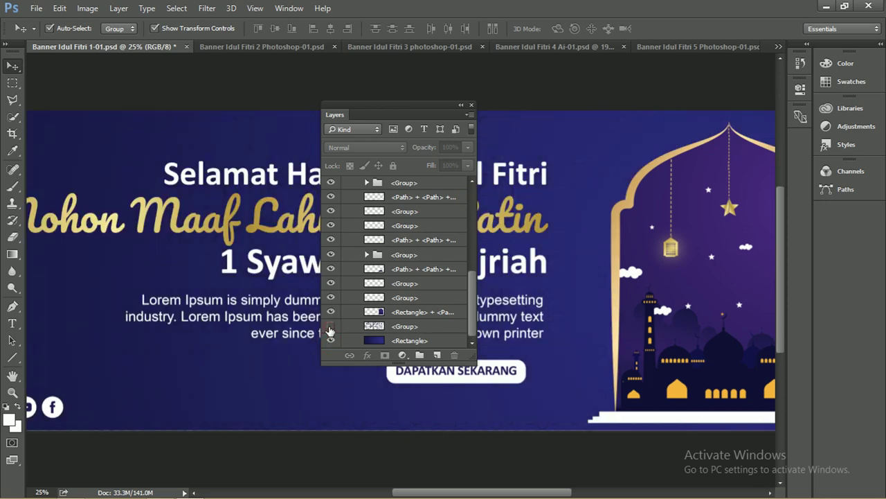
click(330, 326)
click(331, 311)
click(330, 312)
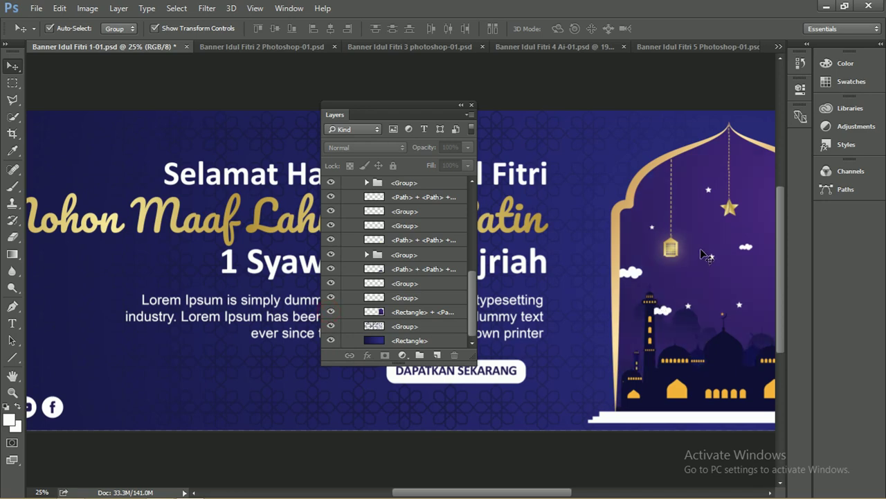
click(333, 298)
click(331, 255)
Step: Move the Layers panel to the banner's right and select the bottom <Rectangle> layer
drag(470, 303, 476, 200)
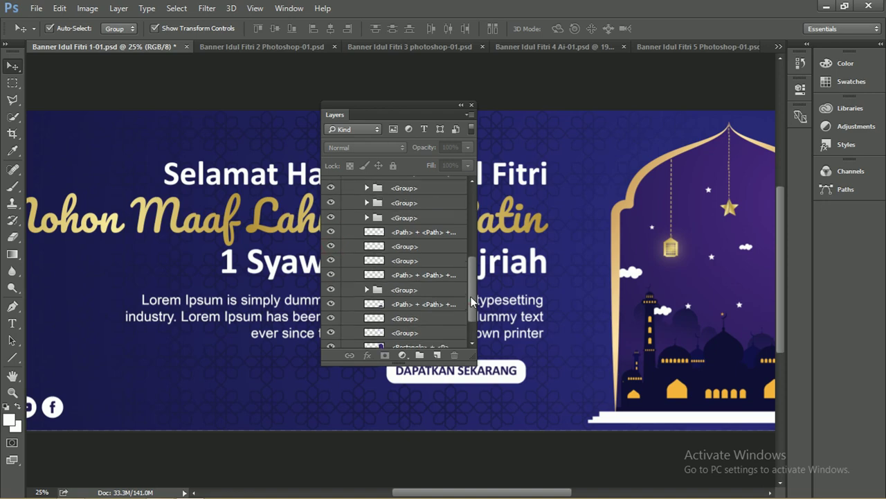
mouse_move(409, 111)
mouse_down()
mouse_move(669, 133)
mouse_move(658, 129)
mouse_up()
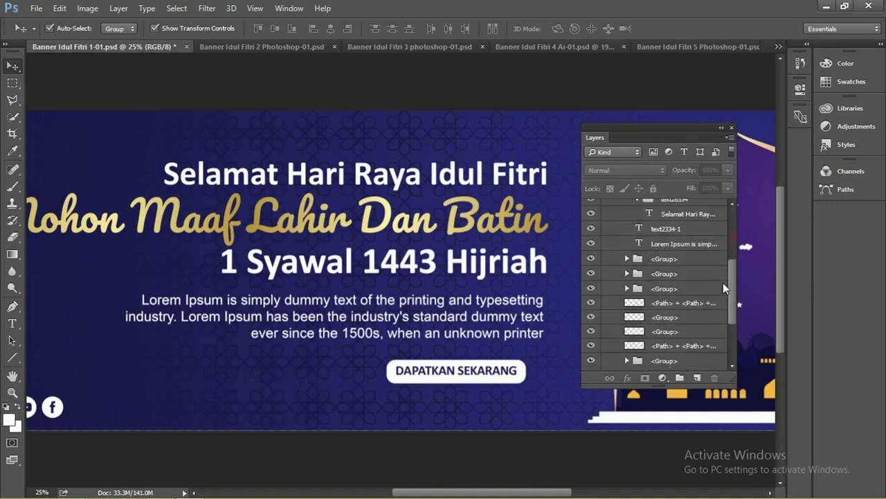
drag(734, 236, 714, 343)
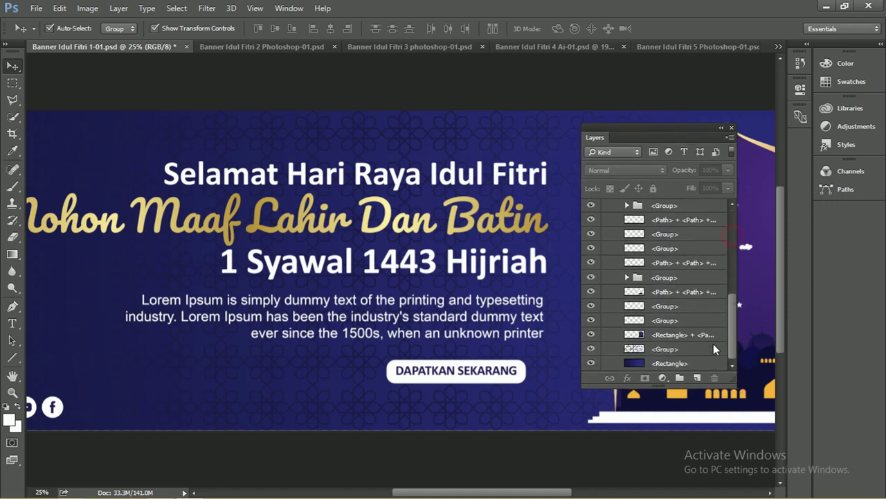
click(682, 364)
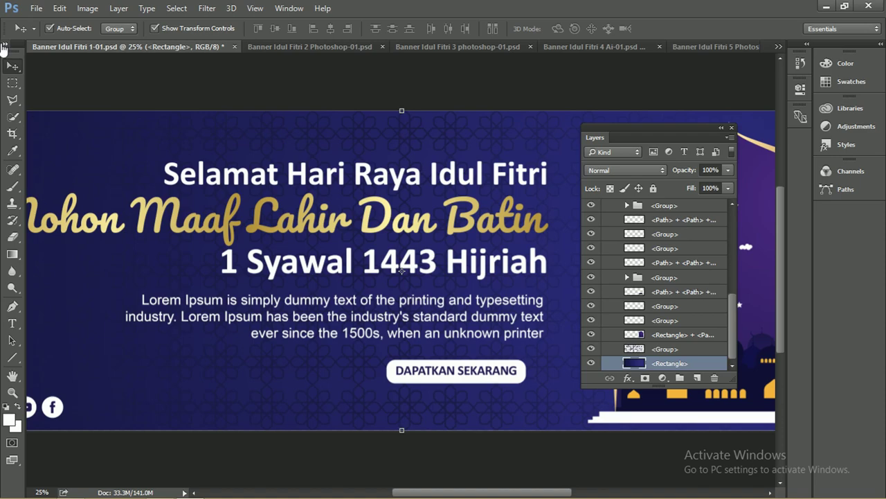
Step: Switch the toolbar to two columns, test a white gradient on the background, then undo it
click(4, 46)
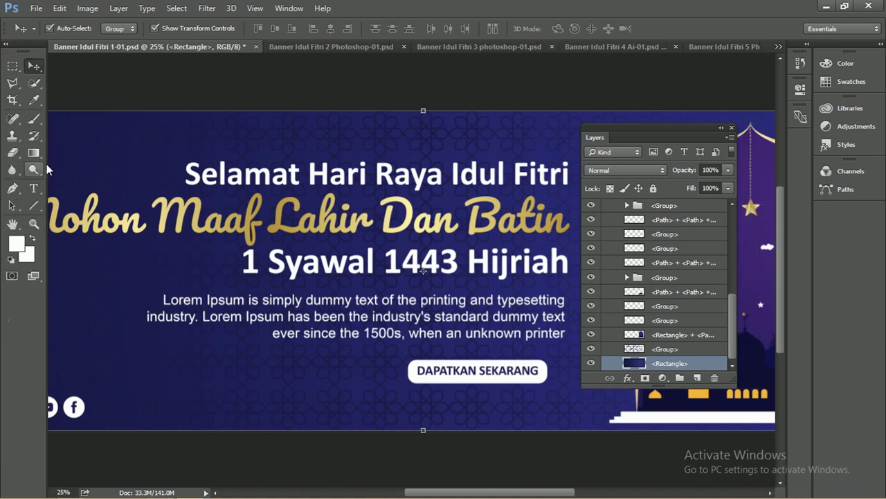
click(33, 153)
drag(110, 286, 386, 201)
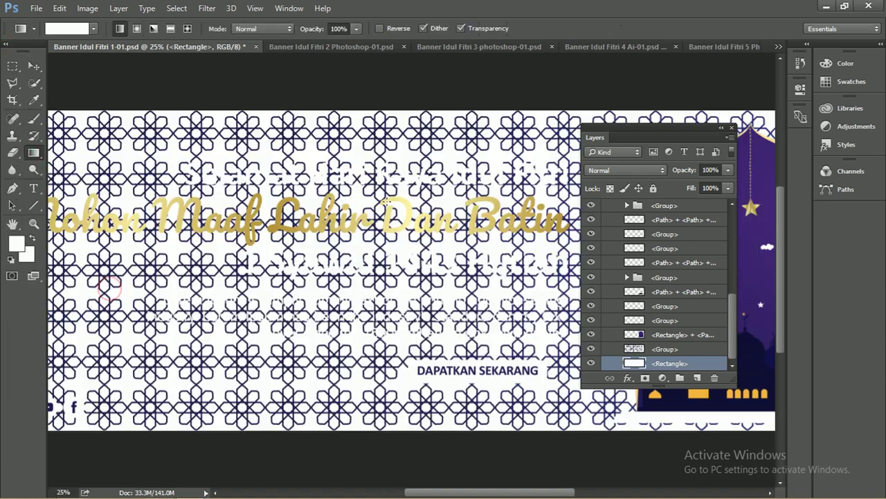
key(ctrl+z)
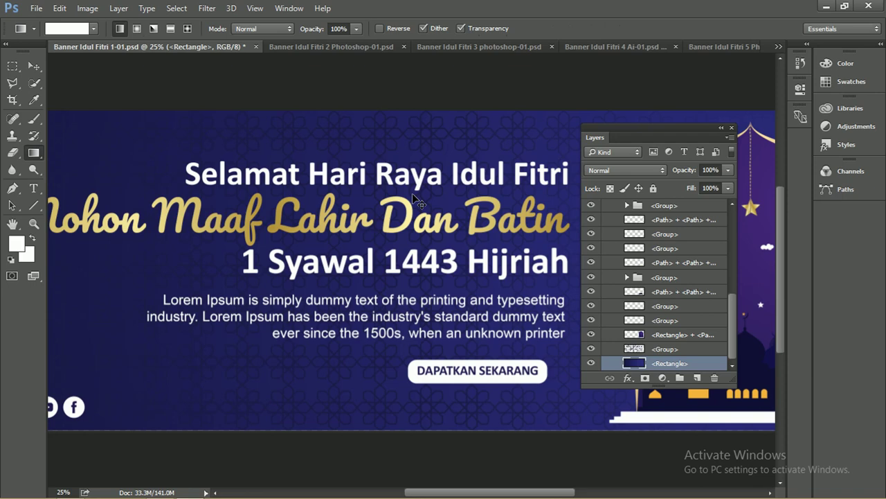
click(33, 66)
click(307, 88)
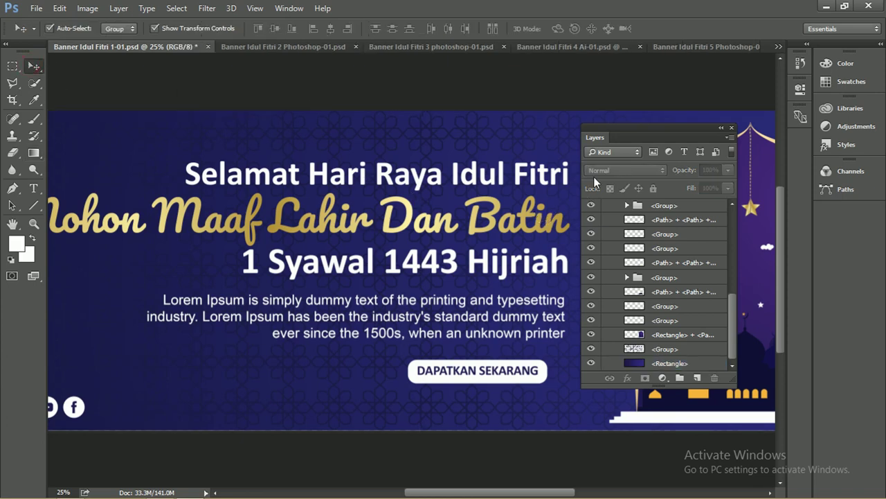
Step: Reposition the floating Layers panel slightly and scroll its list
drag(622, 137, 619, 153)
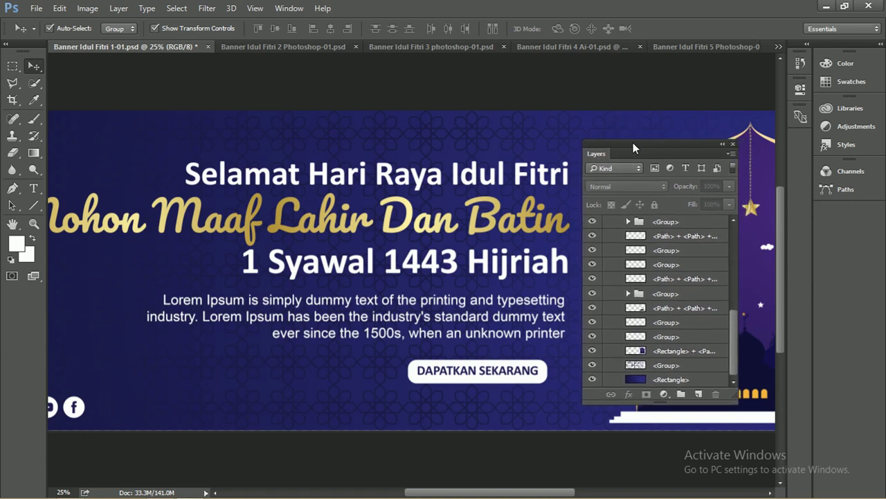
drag(604, 147, 629, 143)
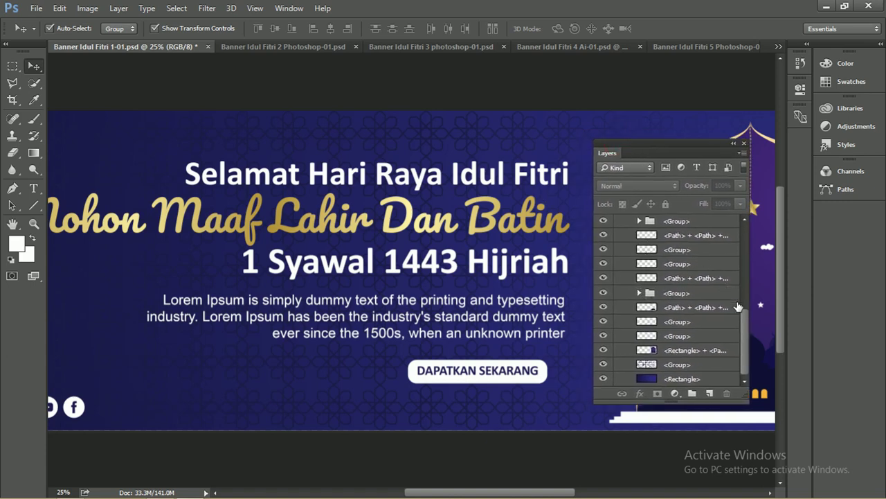
drag(742, 328, 745, 275)
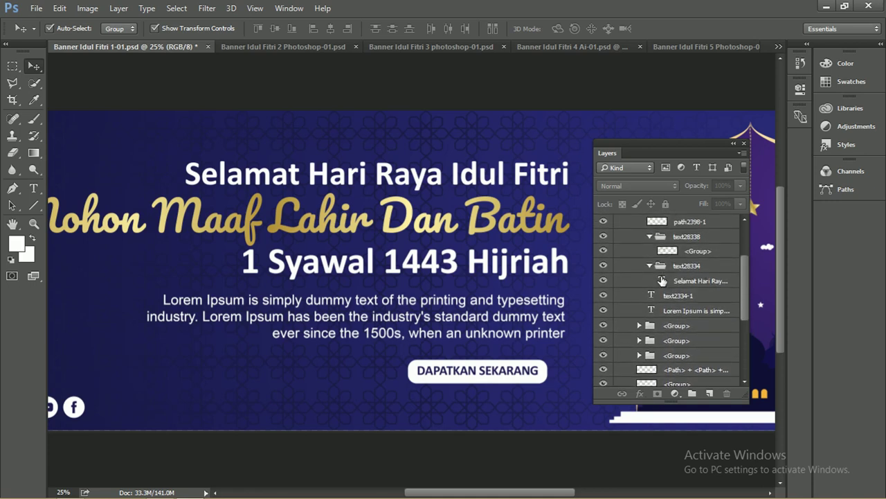
Step: Expand the nested groups and double-click the Selamat Hari Raya Idul Fitri text layer to edit it
click(643, 325)
scroll(646, 327, down, 4)
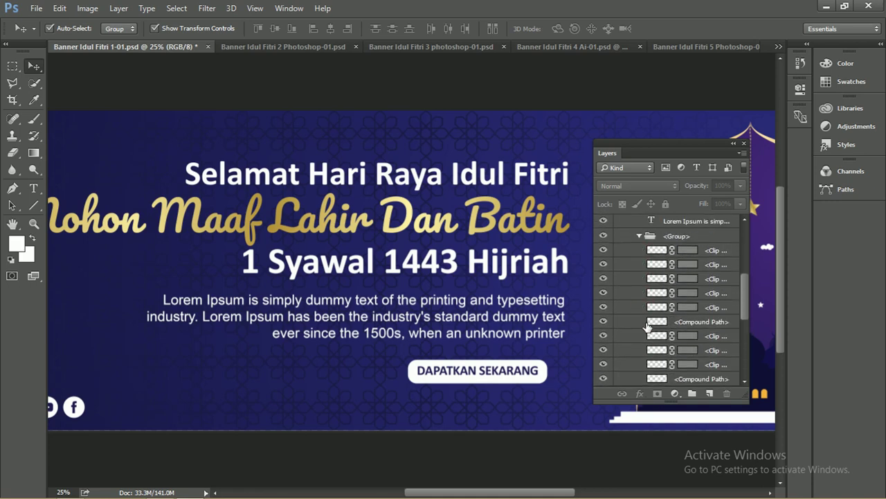
click(640, 334)
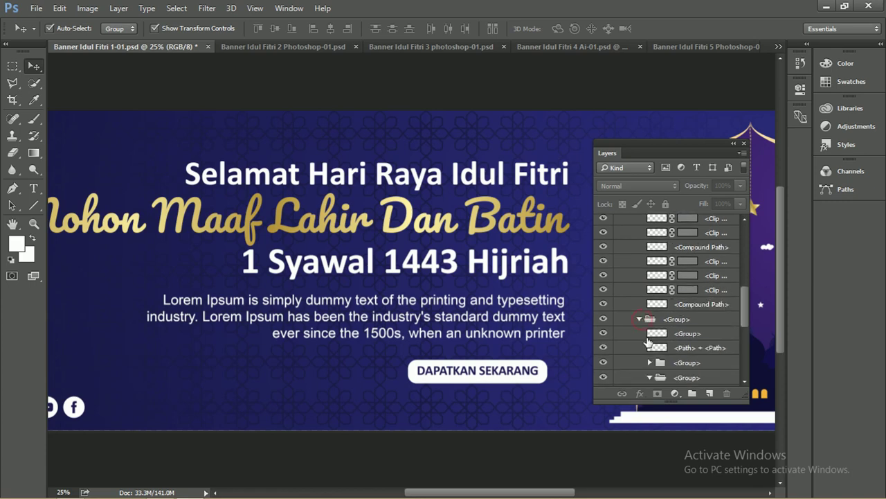
scroll(648, 343, down, 3)
click(649, 316)
scroll(653, 317, down, 3)
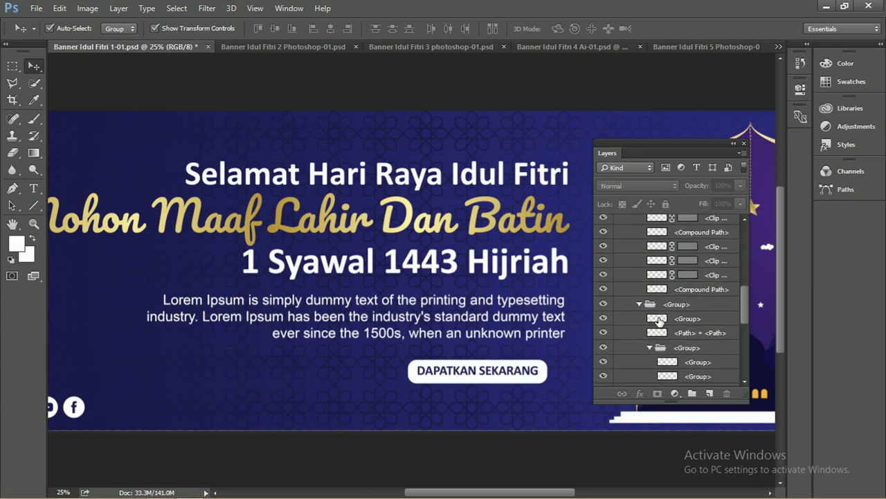
scroll(658, 319, down, 3)
scroll(660, 321, up, 3)
scroll(662, 318, up, 2)
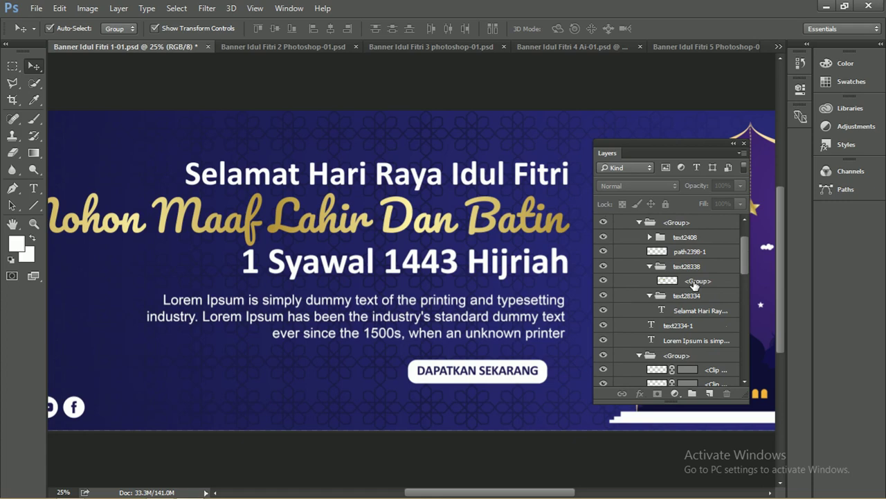
double_click(663, 313)
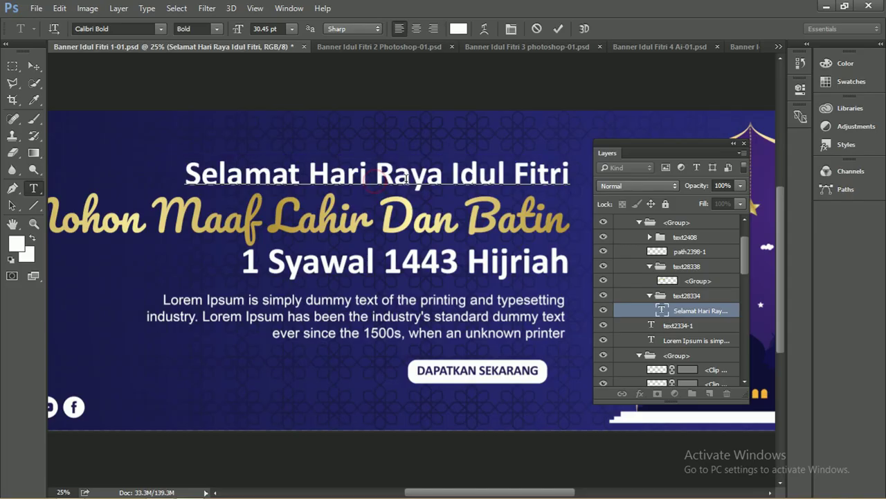
Step: Commit the headline text edit with the Move tool and undo an accidental artwork move
drag(406, 178, 152, 166)
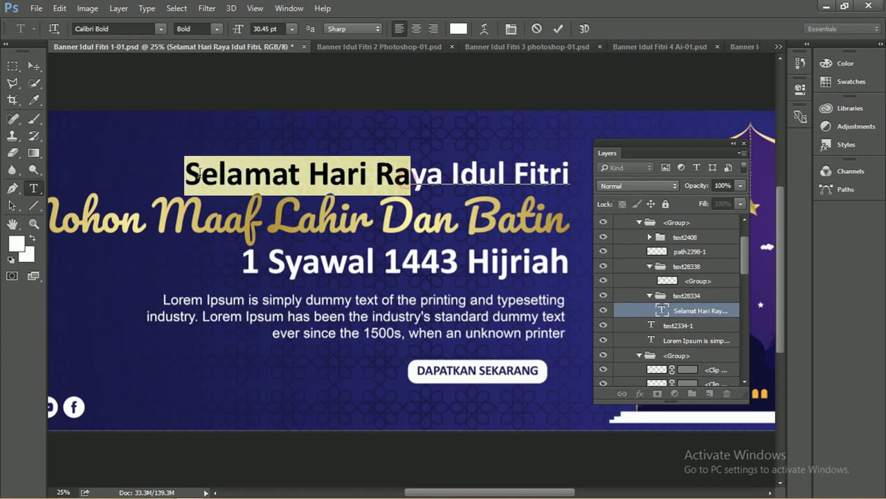
click(462, 175)
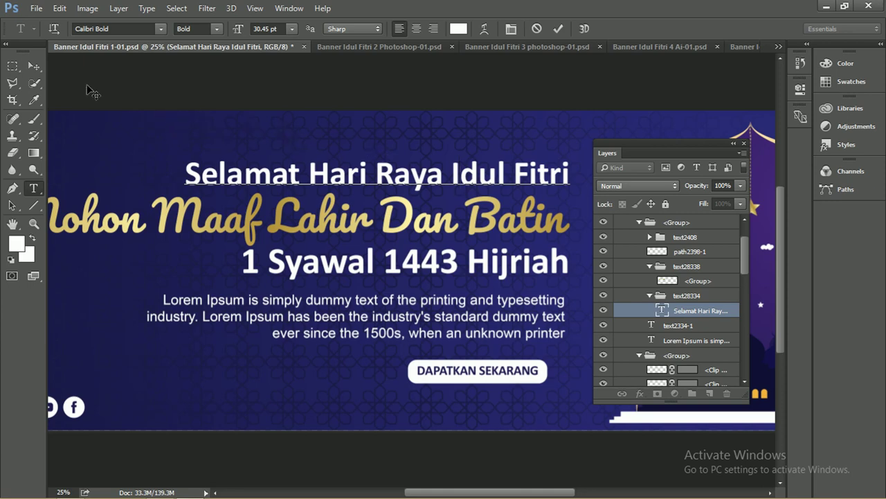
click(33, 65)
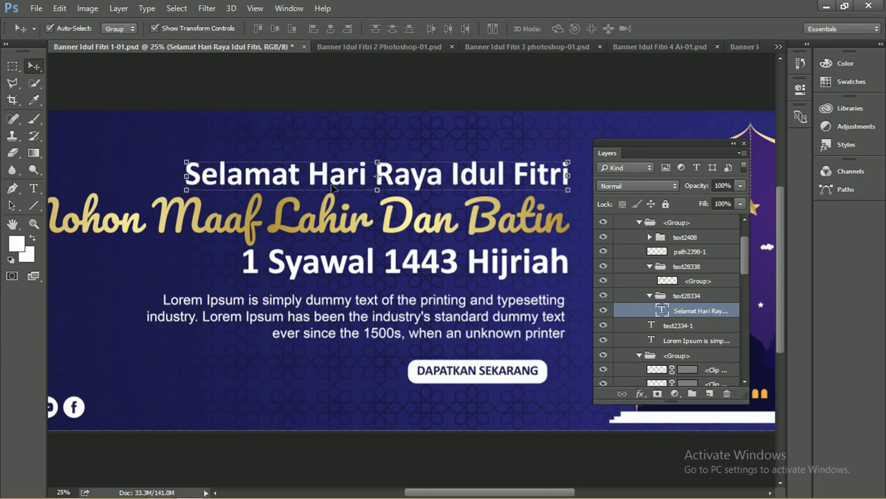
drag(325, 178, 326, 159)
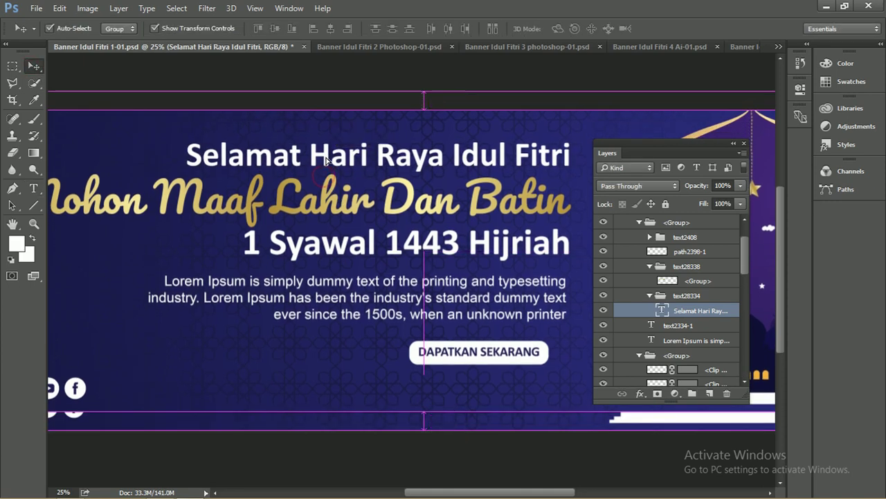
key(ctrl+z)
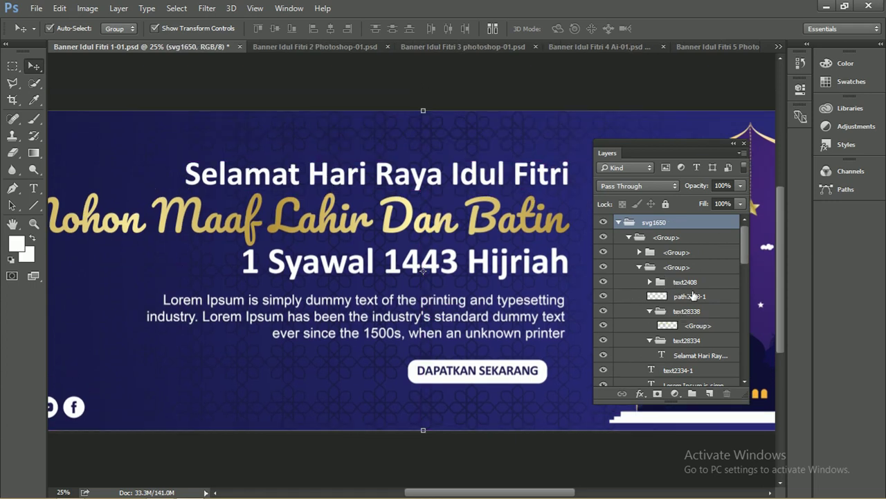
Step: Ungroup the text28334 group with Ungroup Layers, then select the svg1650 group
scroll(685, 303, down, 1)
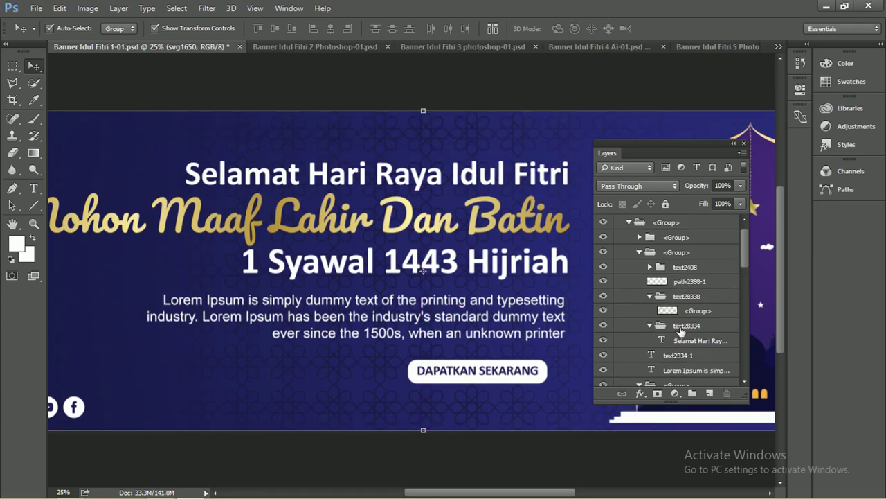
double_click(663, 341)
click(701, 349)
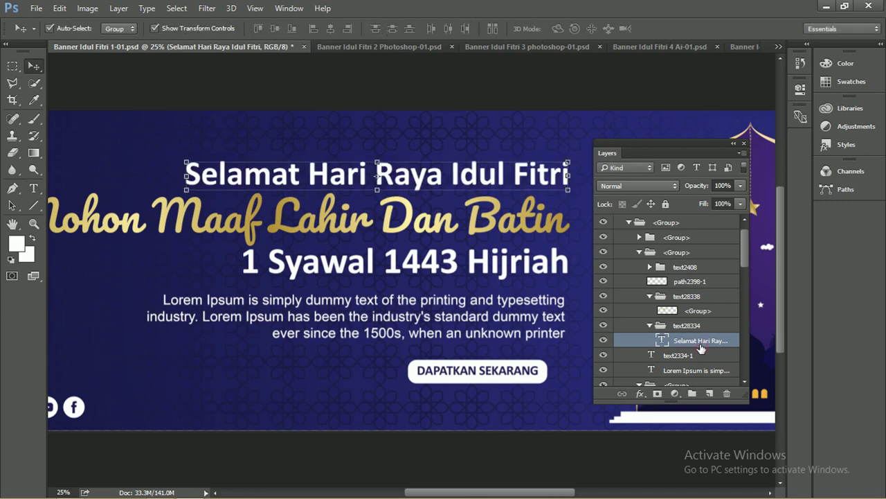
click(699, 326)
right_click(699, 325)
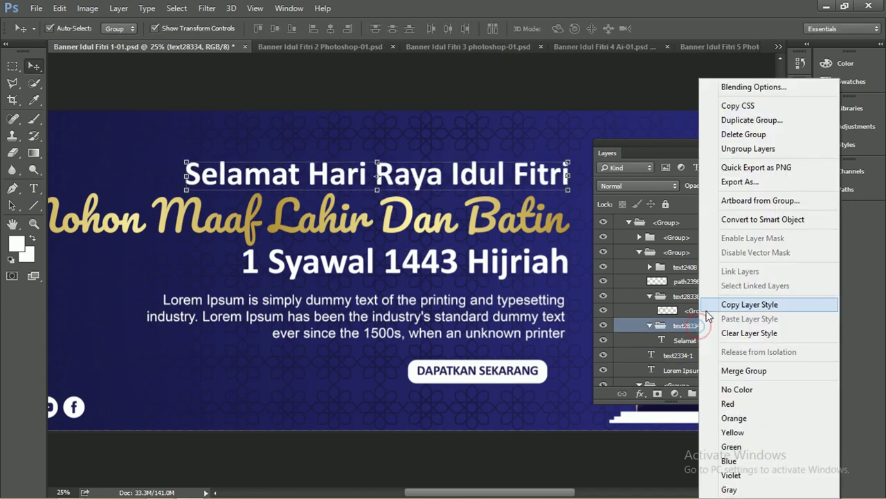
click(749, 149)
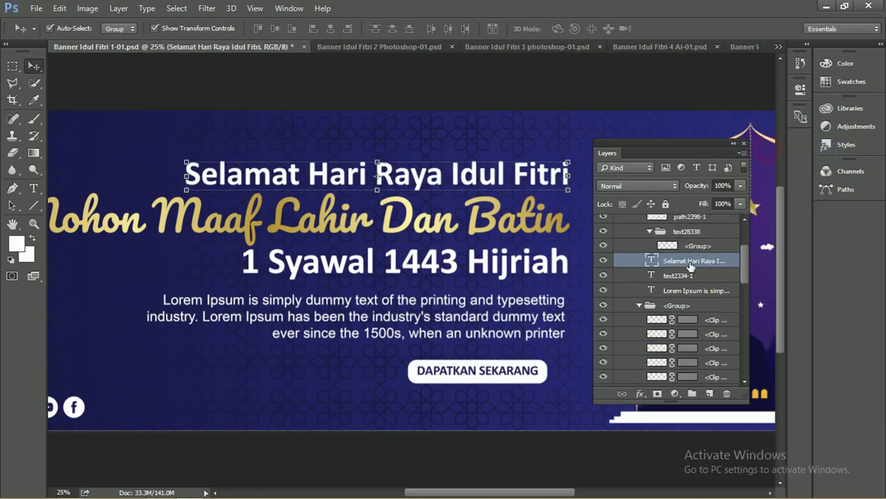
click(708, 282)
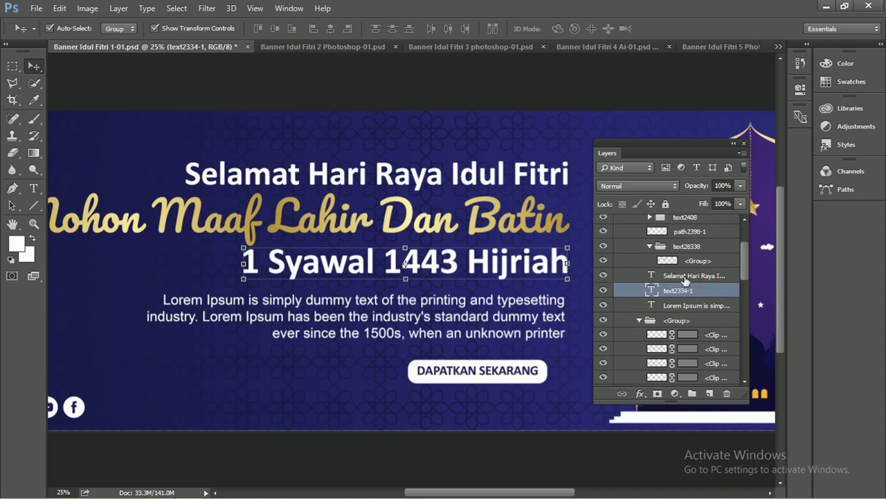
click(686, 279)
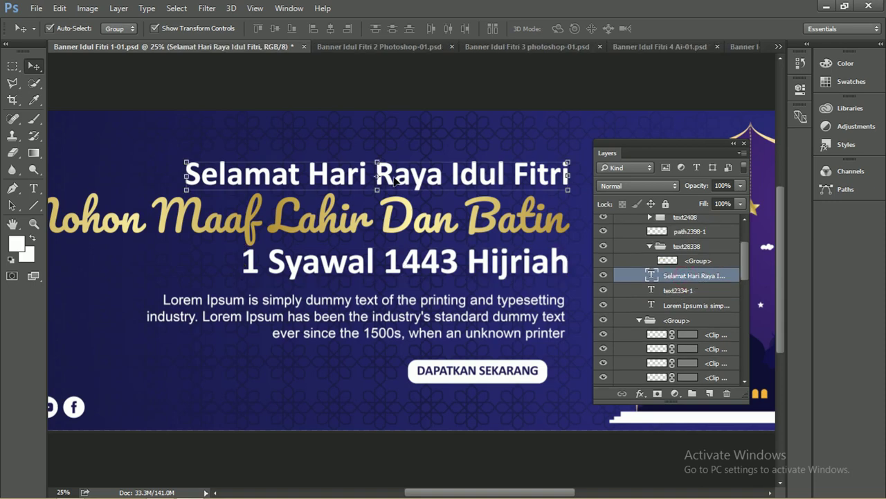
click(388, 169)
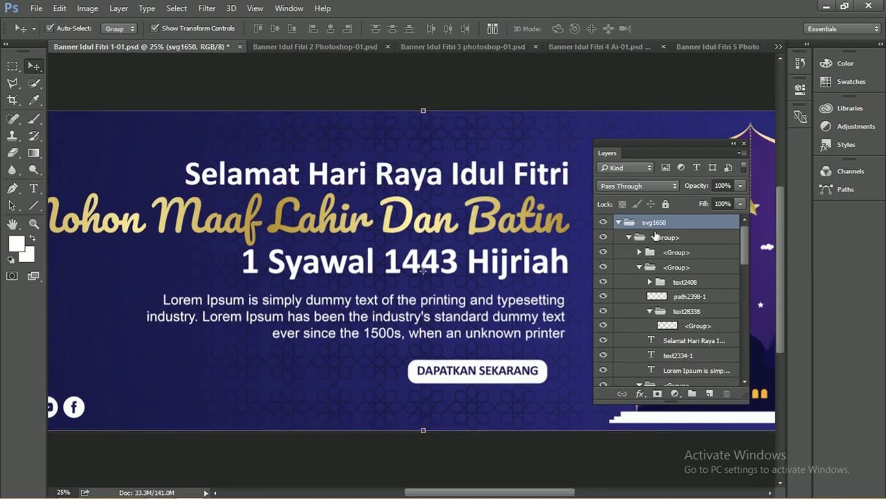
Step: Ungroup the svg1650 group and collapse the new top group
right_click(656, 236)
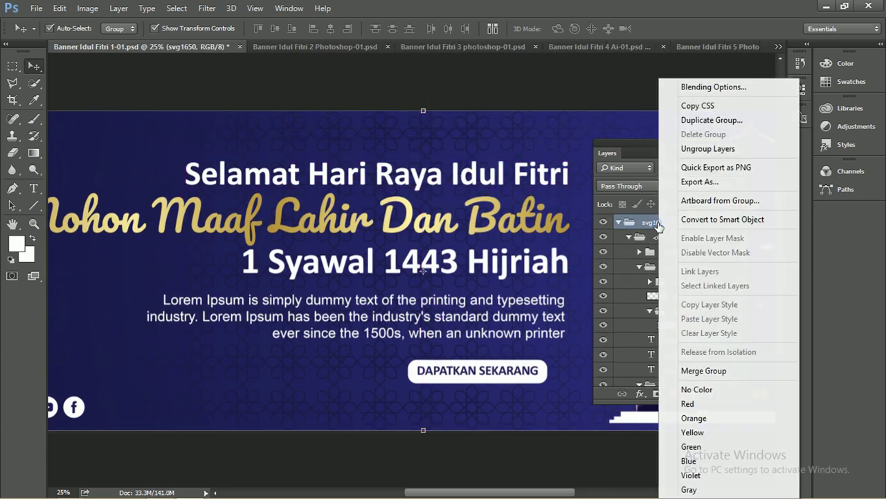
click(707, 149)
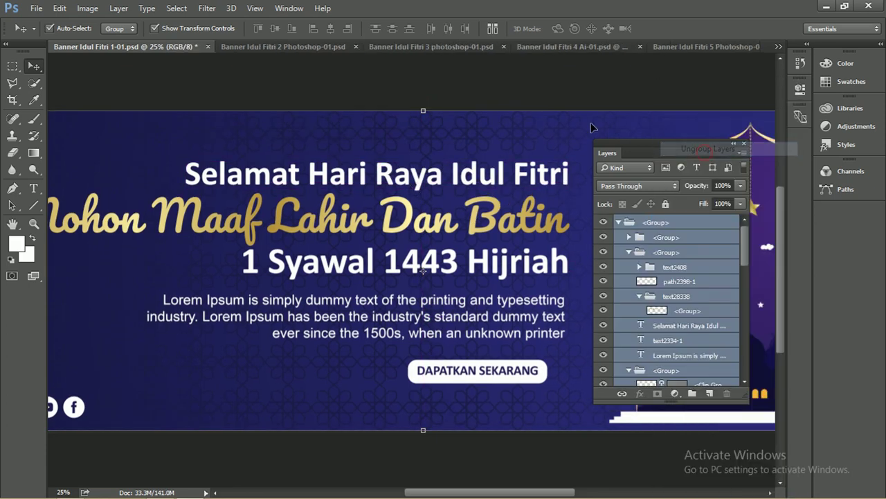
click(655, 225)
right_click(655, 224)
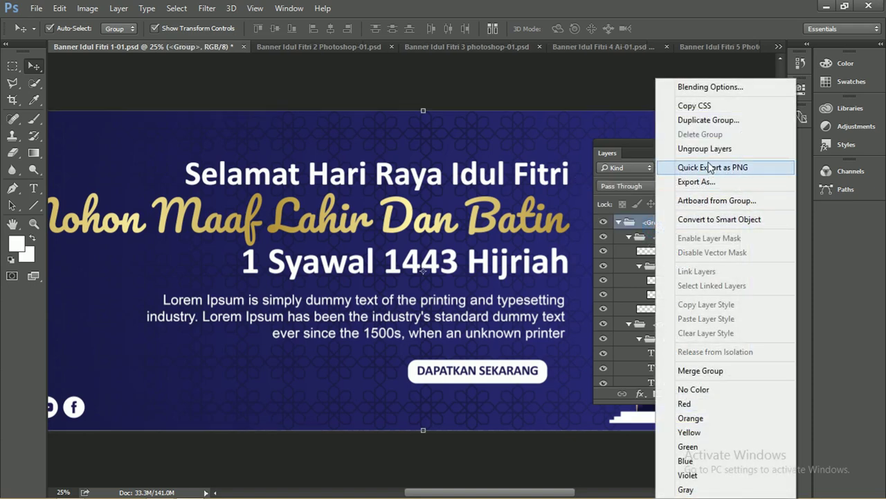
click(589, 90)
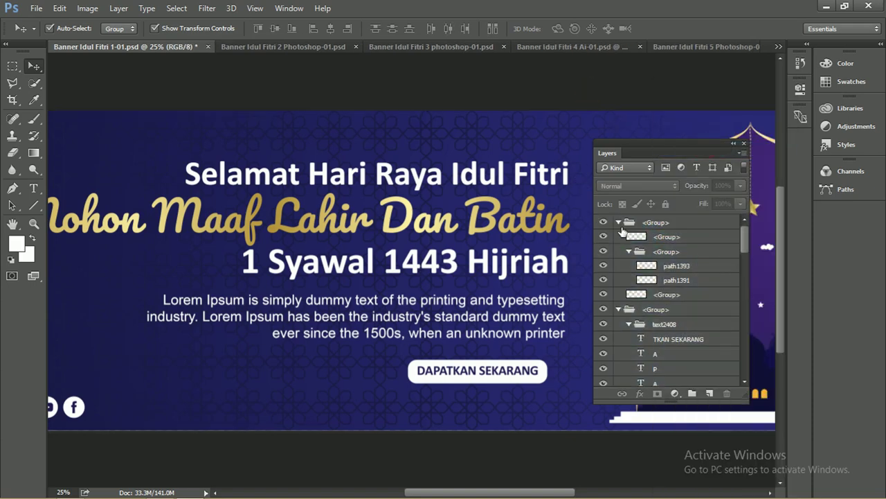
click(619, 222)
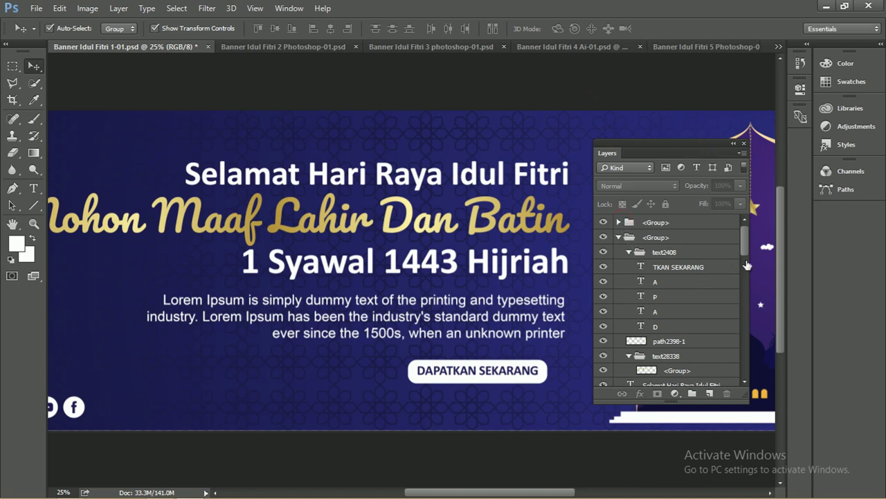
Step: Select the Selamat Hari Raya Idul Fitri text layer and peek inside the text28338 group
drag(747, 247, 743, 270)
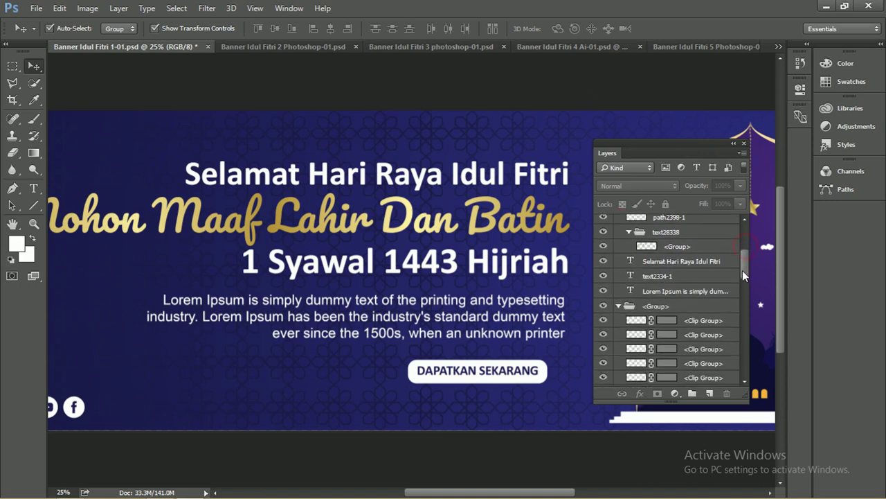
click(634, 261)
double_click(634, 262)
click(631, 232)
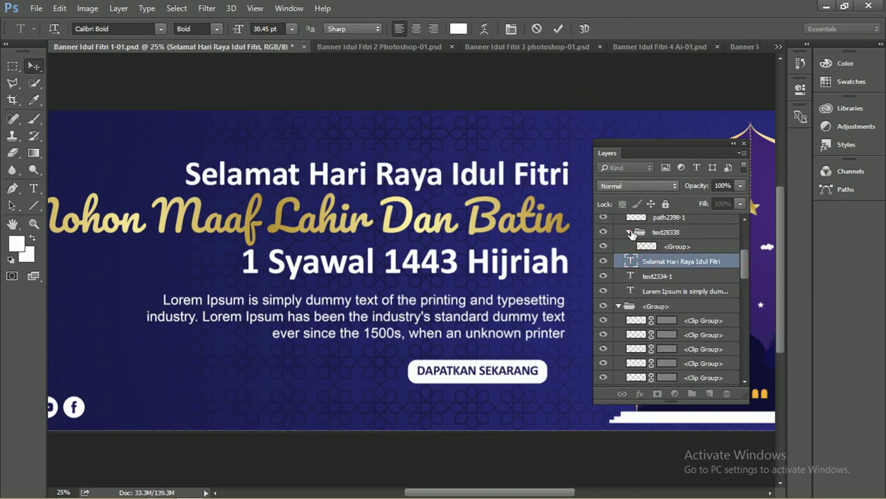
click(630, 232)
click(630, 233)
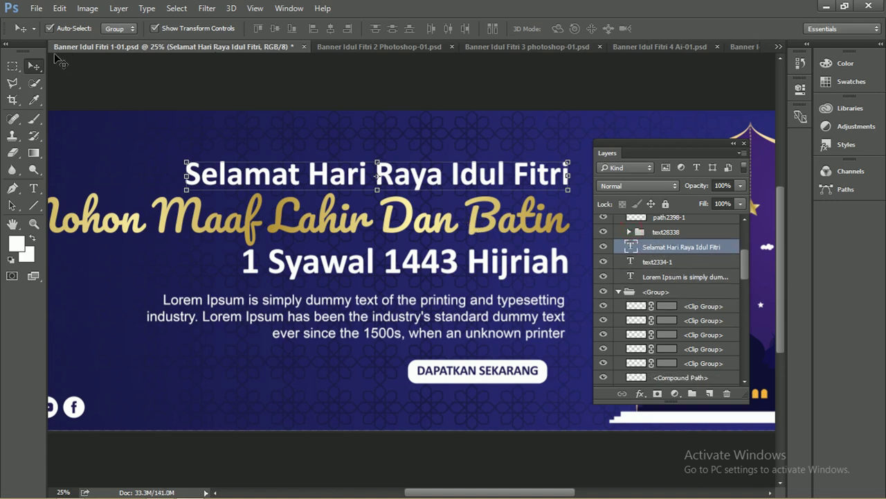
Step: Ungroup the <Group> holding text2408, text28338 and the headline, then select the headline layer
drag(271, 178, 274, 178)
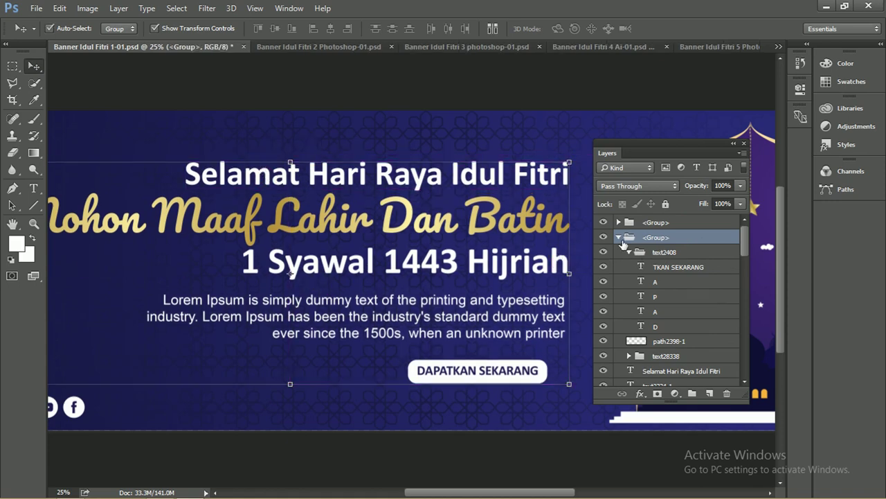
click(618, 238)
click(618, 238)
right_click(676, 238)
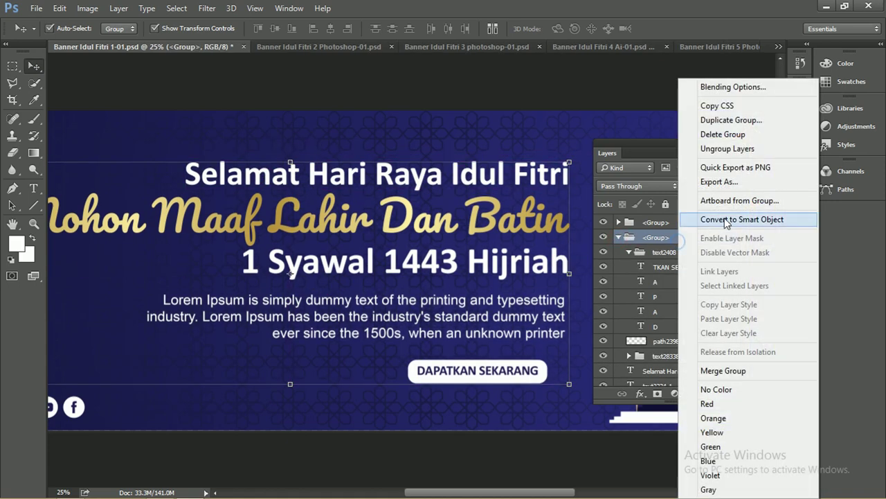
click(724, 148)
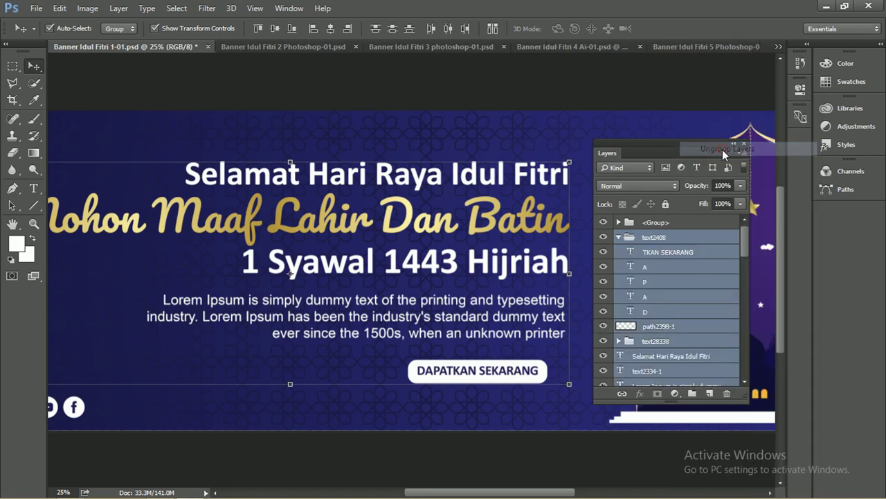
click(575, 160)
click(554, 187)
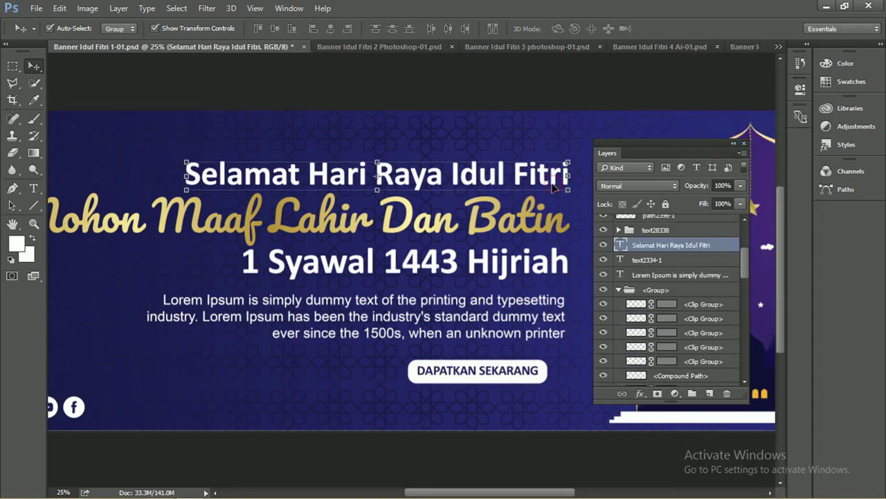
click(618, 229)
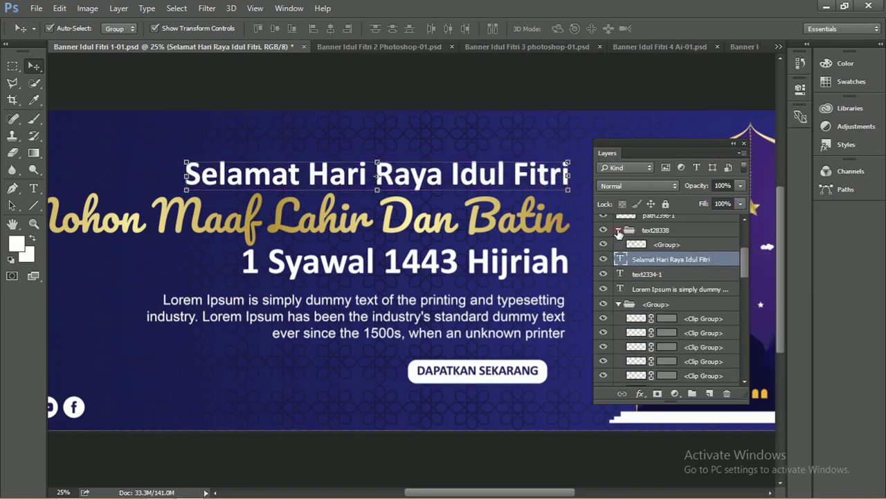
click(619, 229)
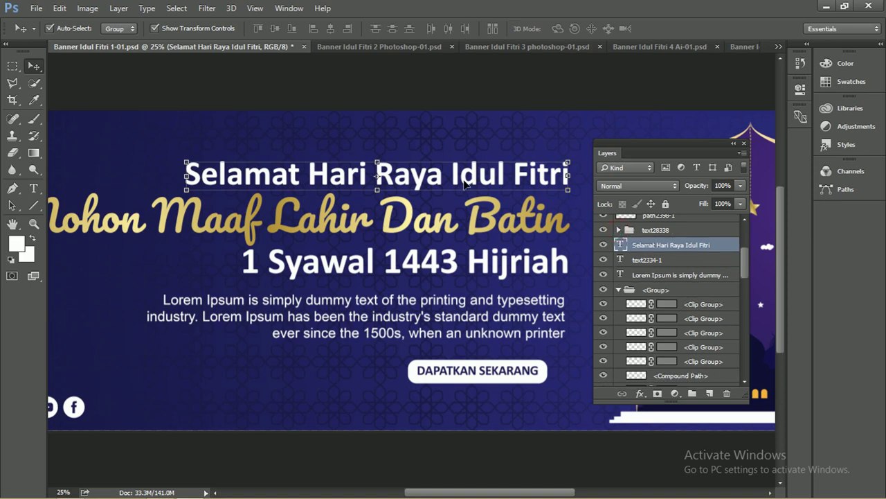
drag(473, 175, 474, 142)
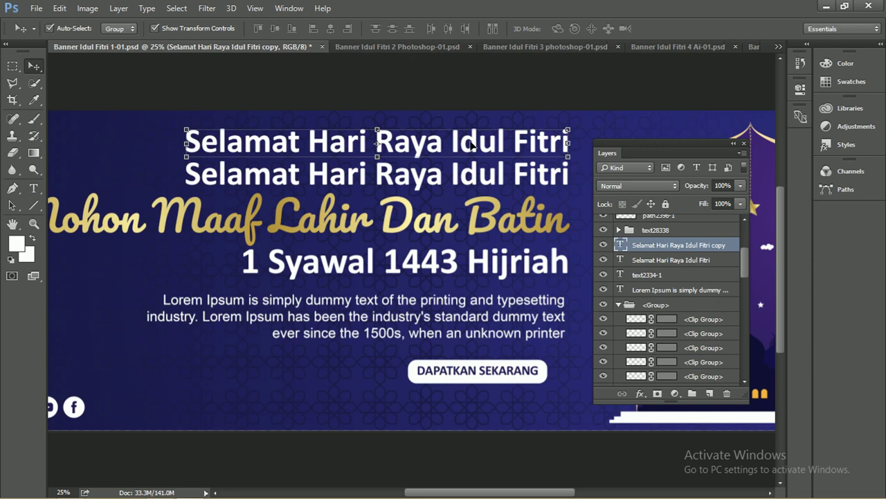
click(33, 188)
triple_click(223, 146)
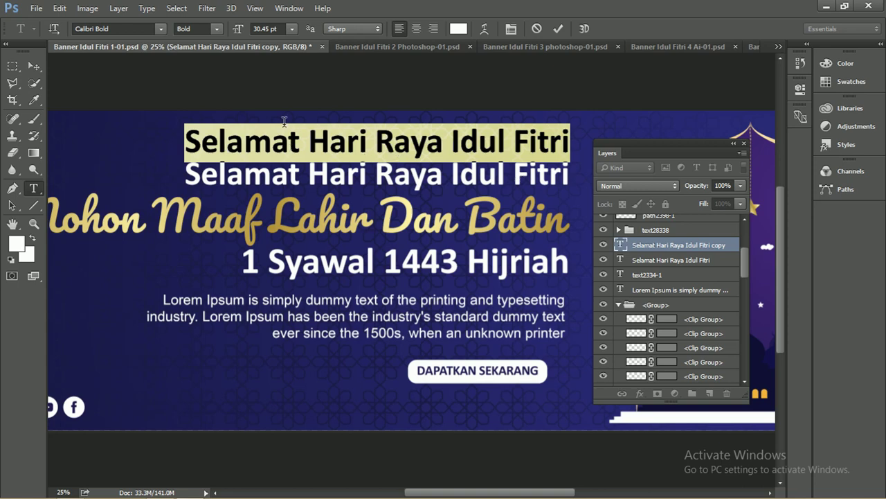
click(38, 67)
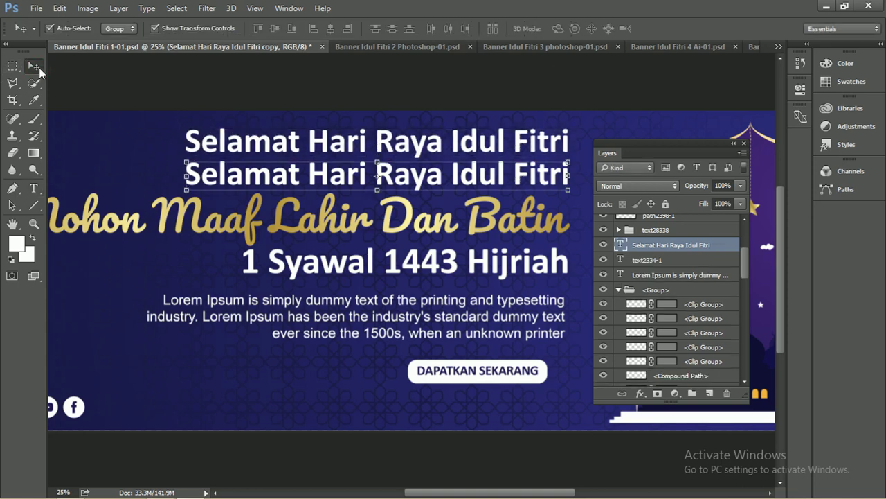
key(ctrl+z)
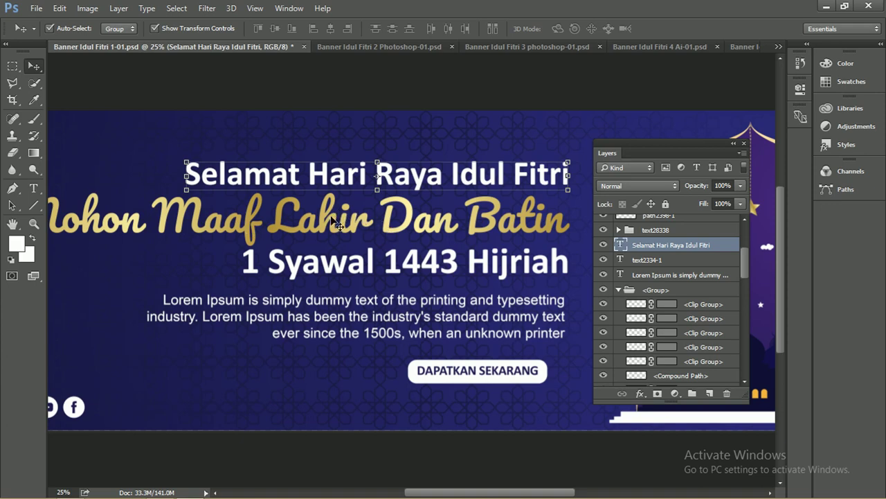
click(377, 128)
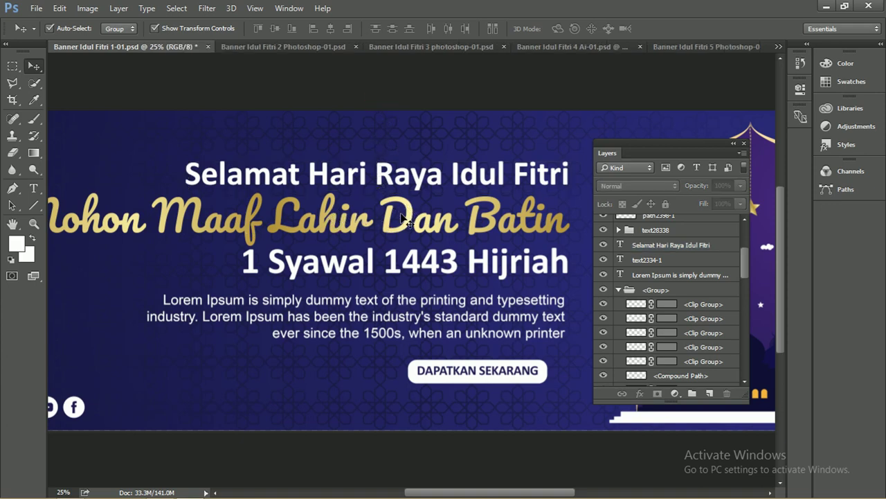
Step: Zoom out on banner 1, dock the Layers panel at the right, and switch to Banner Idul Fitri 2
key(z)
drag(393, 210, 367, 210)
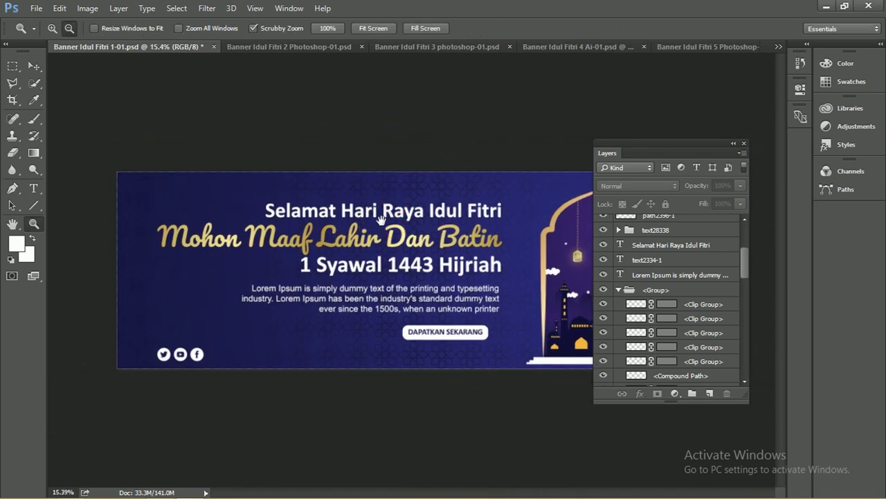
drag(434, 206, 421, 204)
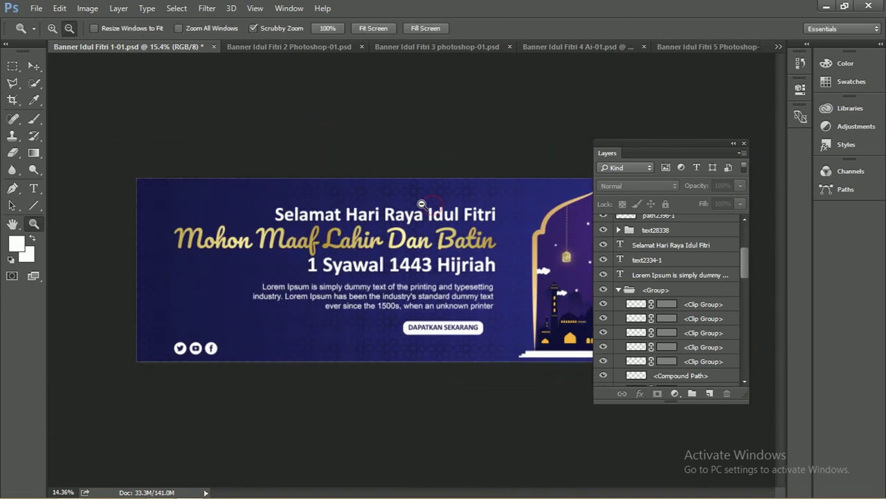
drag(639, 152, 823, 213)
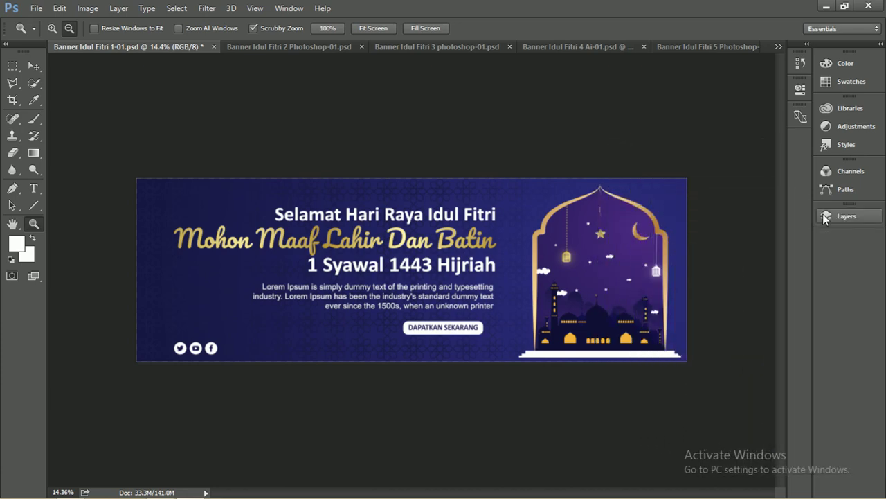
drag(470, 208, 439, 212)
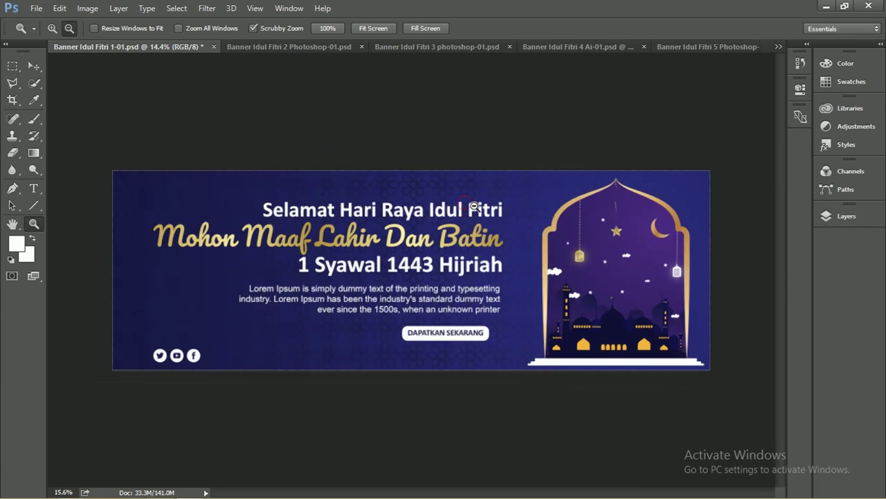
click(286, 48)
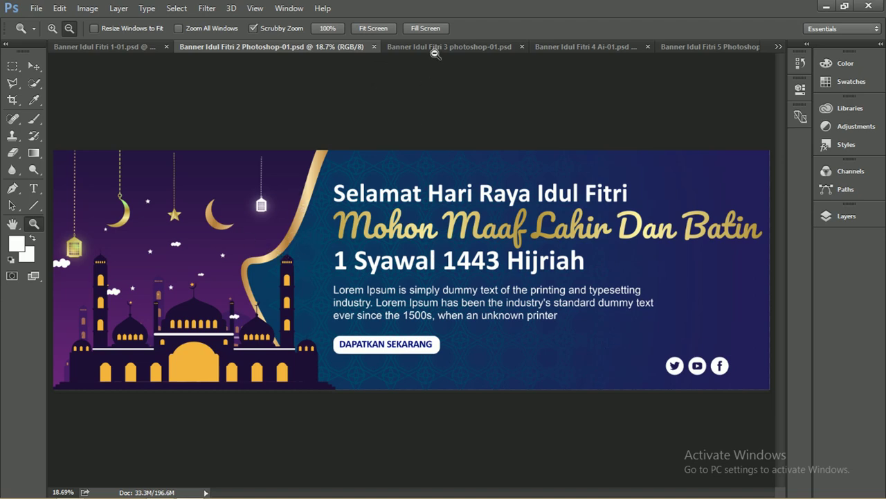
Step: Flip through Banner Idul Fitri 3 and 4, ending on Banner Idul Fitri 5 Photoshop-01.psd
click(435, 47)
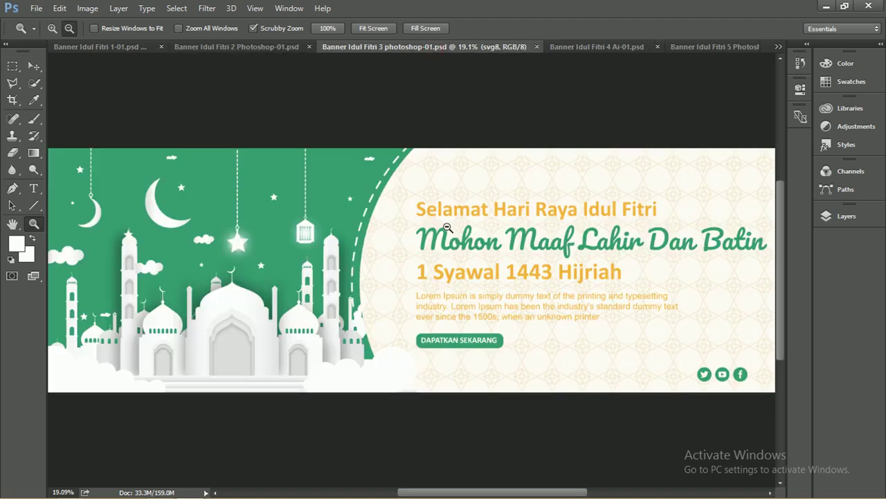
drag(447, 227, 437, 225)
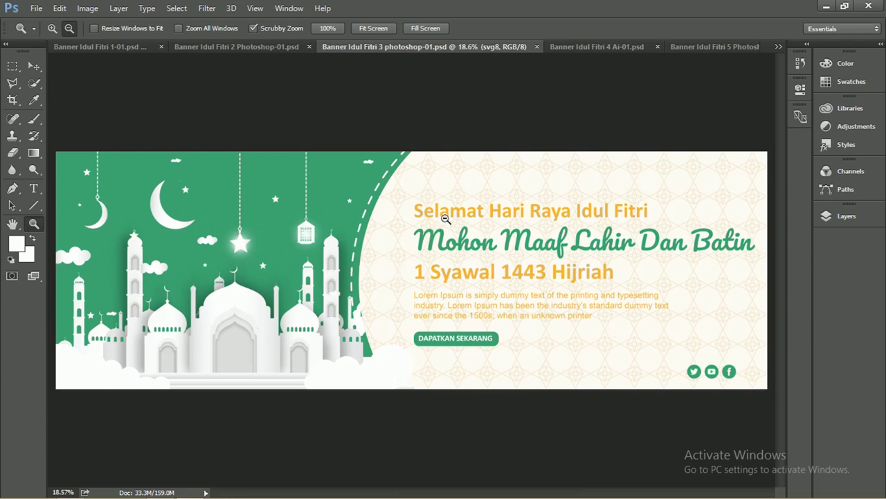
click(594, 48)
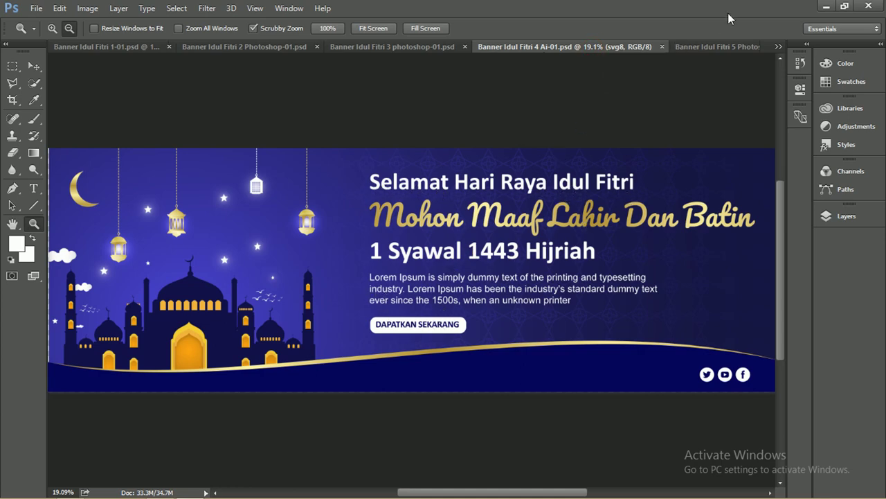
click(712, 47)
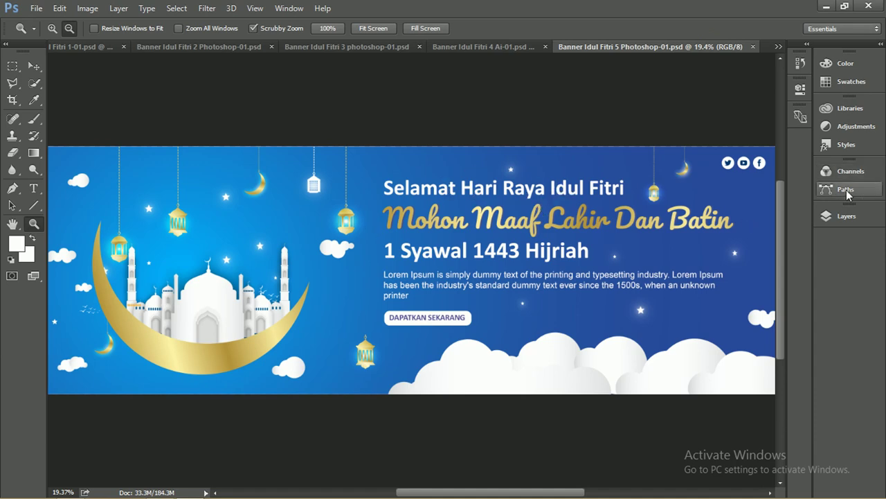
Step: Ungroup the svg8 group in the Layers panel, leaving separate <Group> and <Path> layers
click(836, 218)
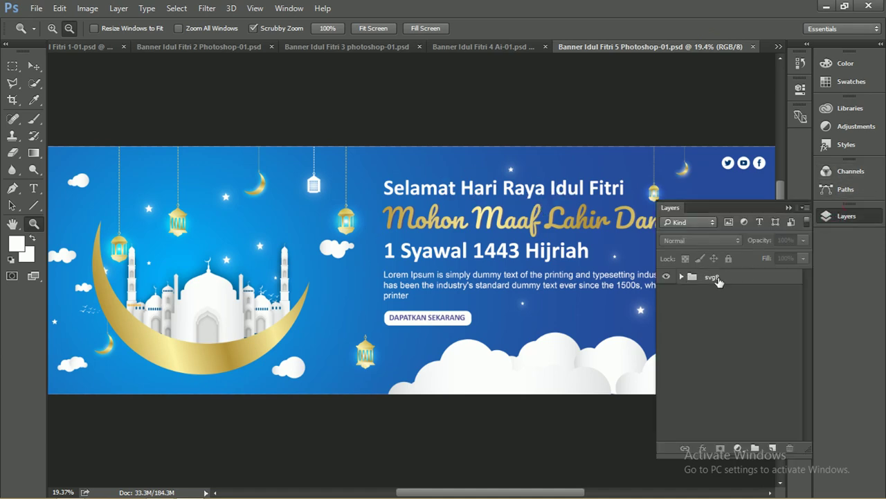
right_click(718, 280)
click(755, 148)
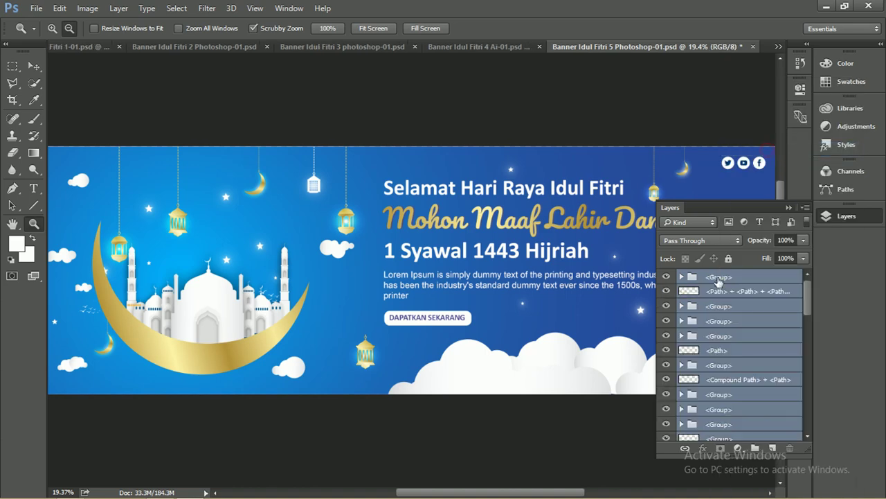
click(721, 307)
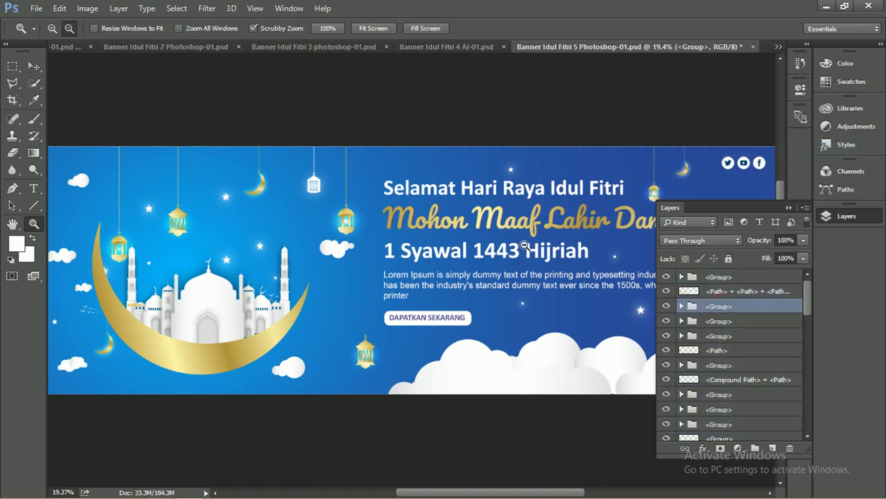
scroll(526, 246, down, 1)
scroll(562, 245, up, 1)
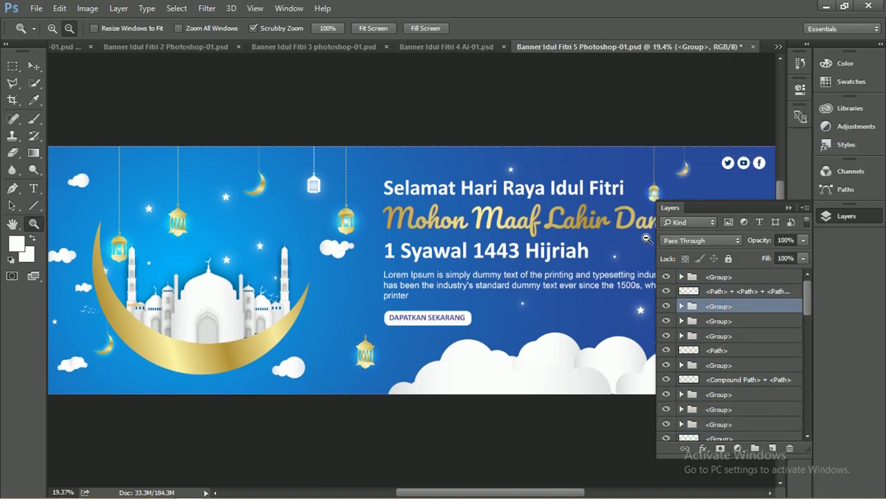
Step: Close the Layers panel, zoom out to fit the whole banner, and clear the layer selection
click(790, 208)
key(ctrl+minus)
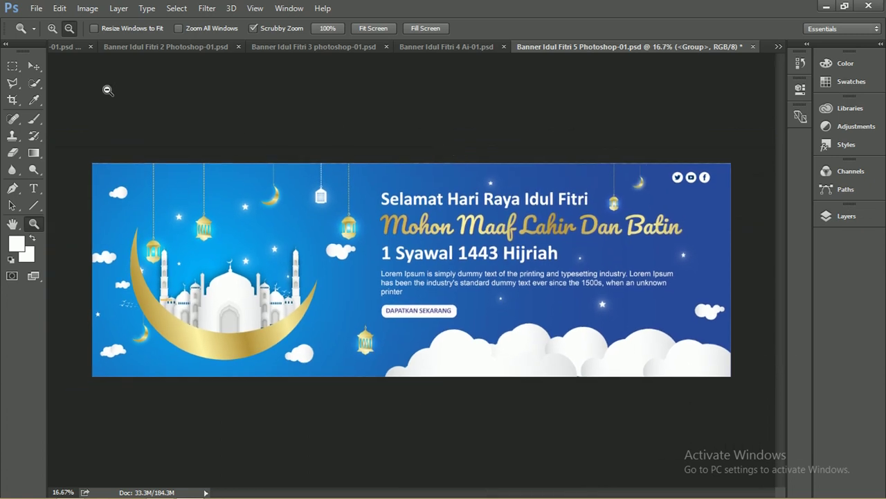
click(33, 66)
click(197, 108)
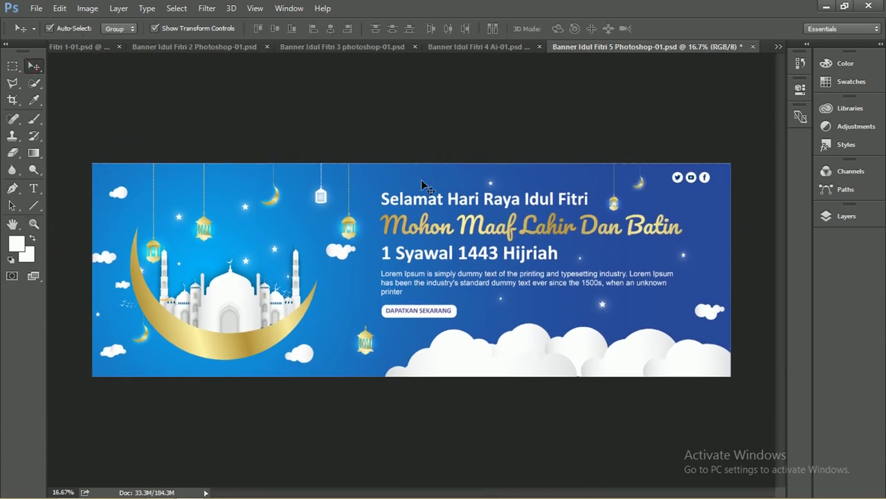